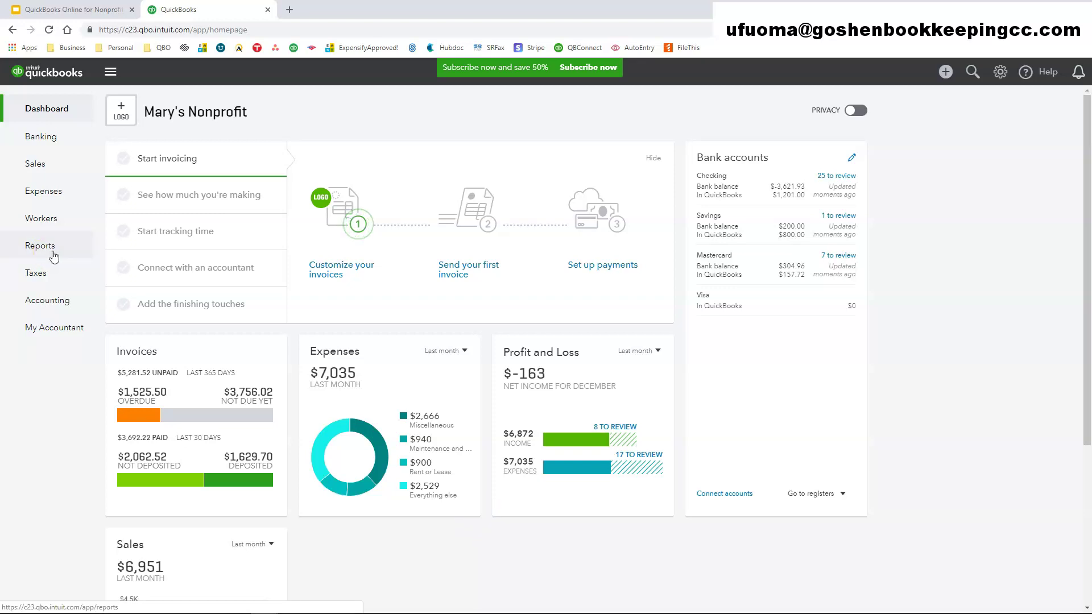
# - Go to the Reports page from Mary's Nonprofit's left navigation bar
pyautogui.click(47, 249)
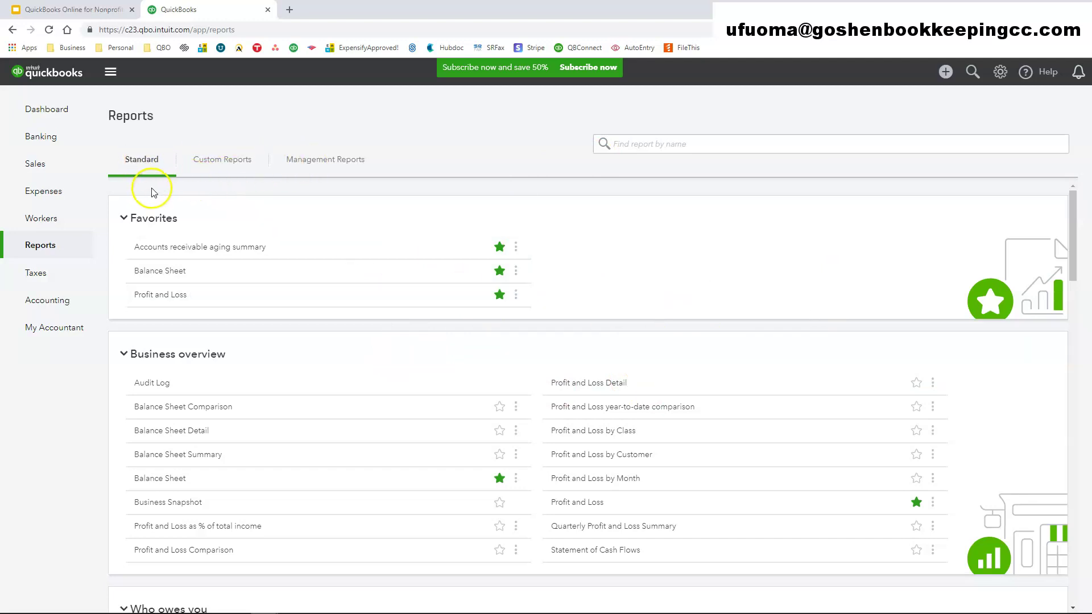
pyautogui.scroll(-20, 298, 423)
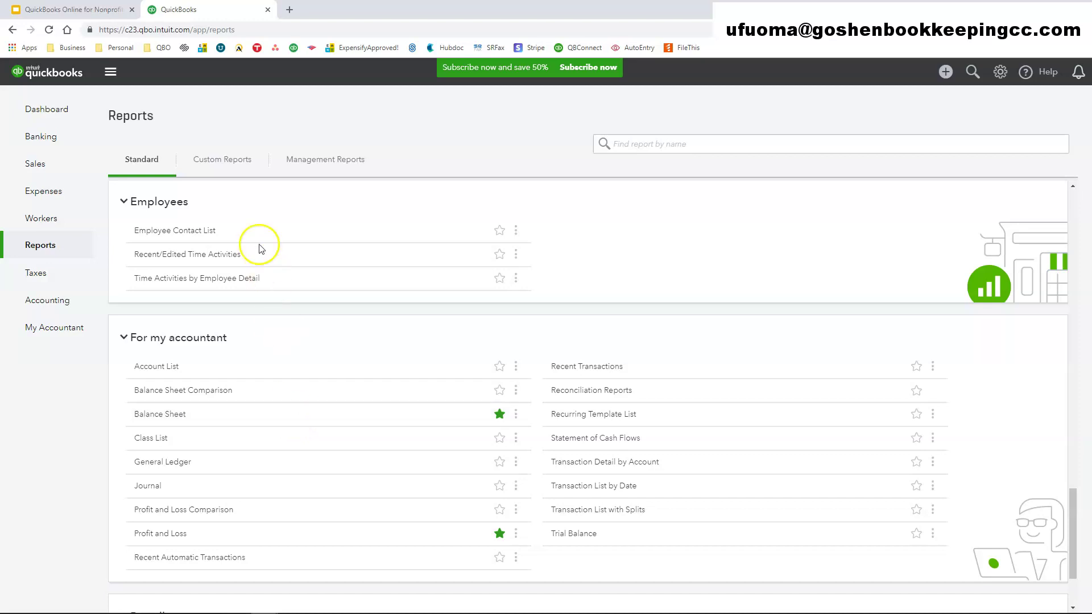
pyautogui.click(228, 163)
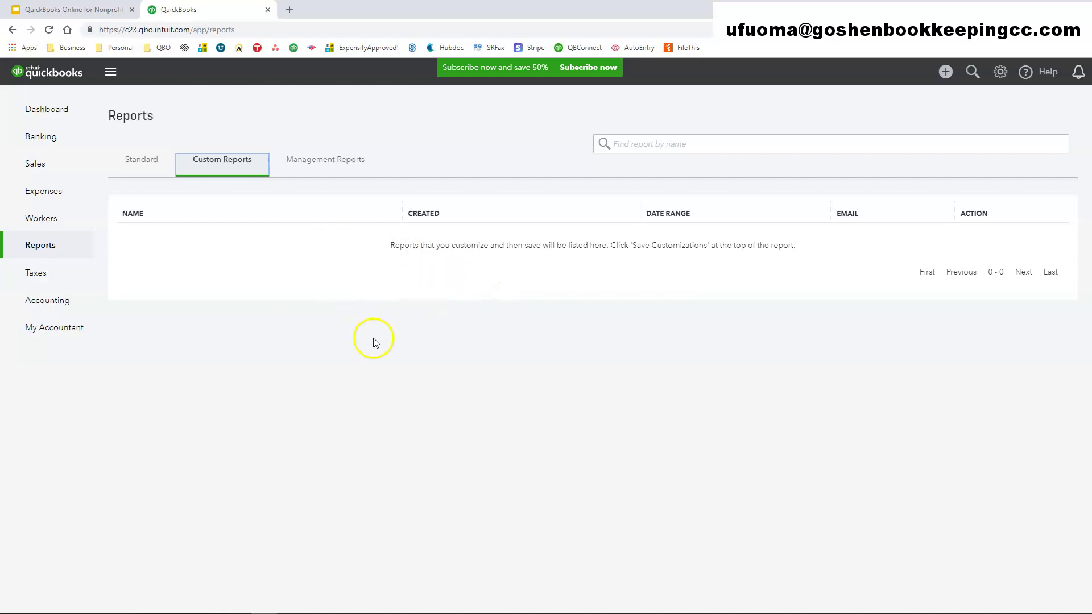
pyautogui.click(325, 162)
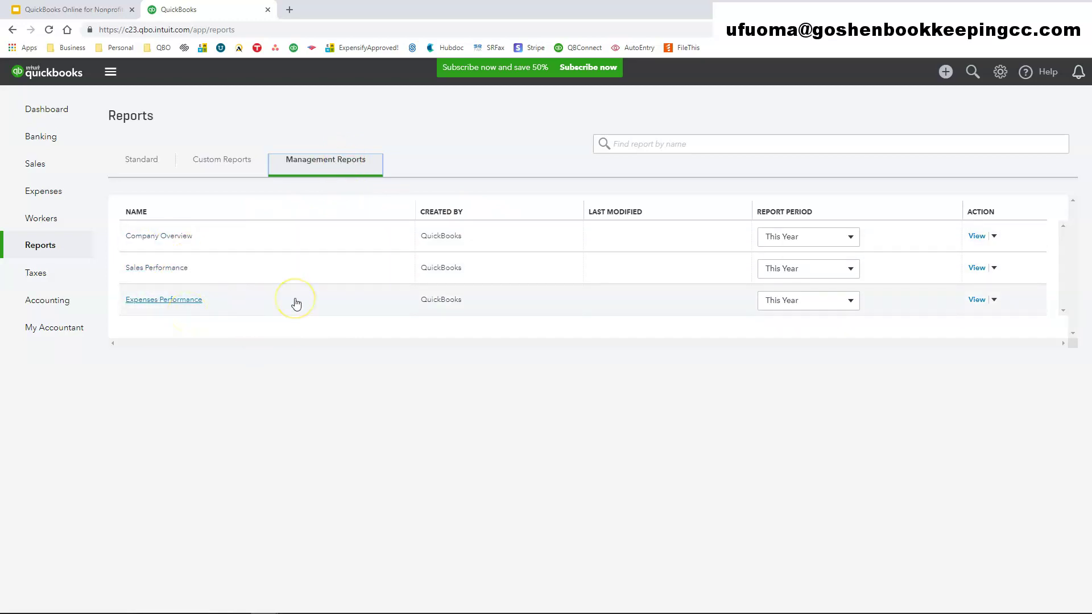
pyautogui.click(142, 165)
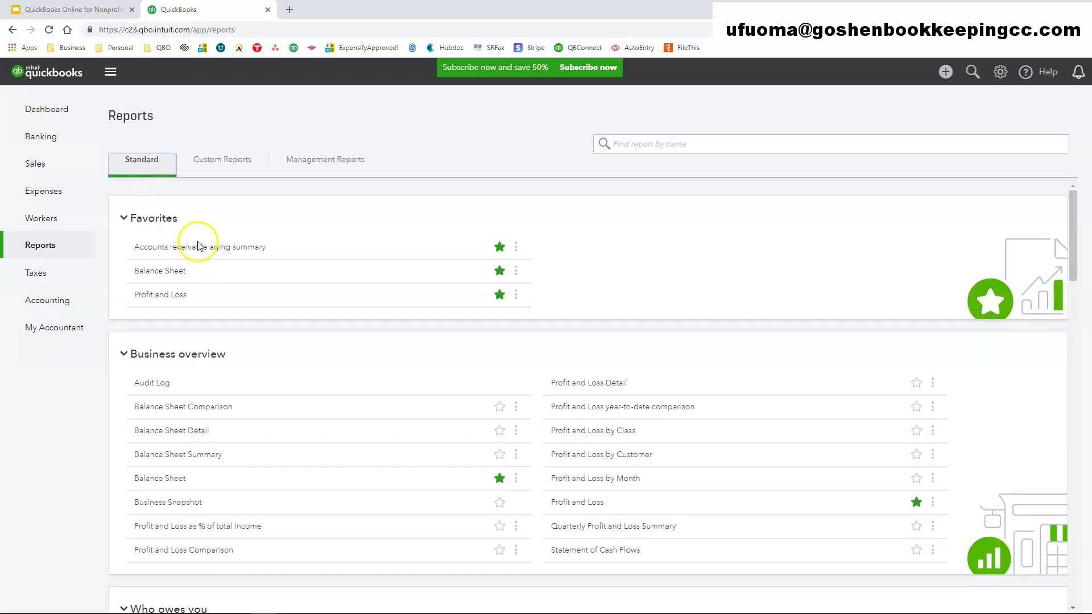
# - Star Balance Sheet Detail to add it to the favourite reports
pyautogui.scroll(-10, 341, 421)
pyautogui.scroll(-3, 349, 444)
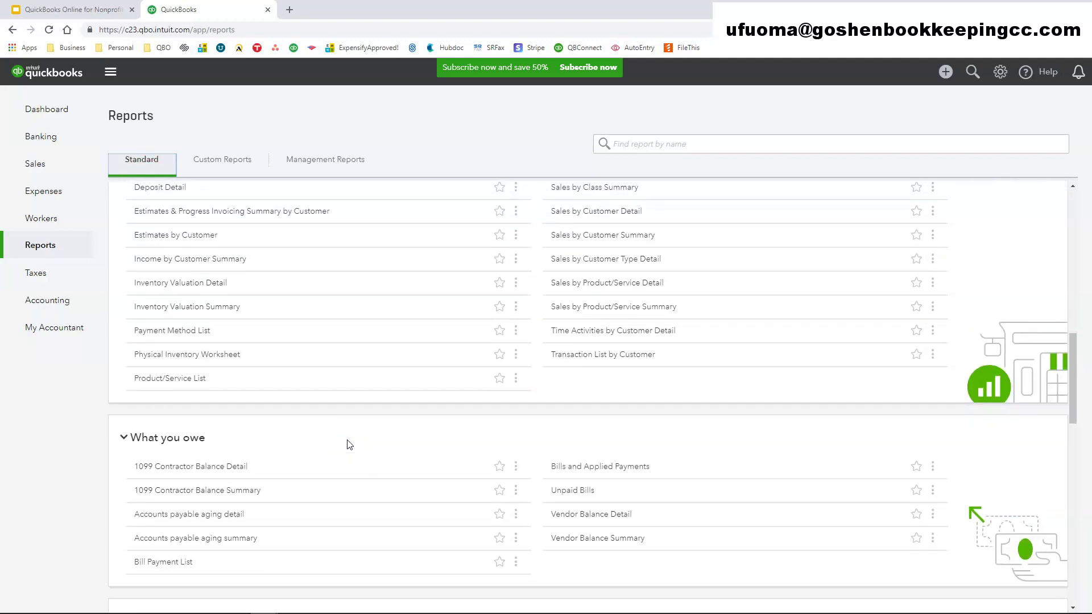
pyautogui.scroll(12, 350, 444)
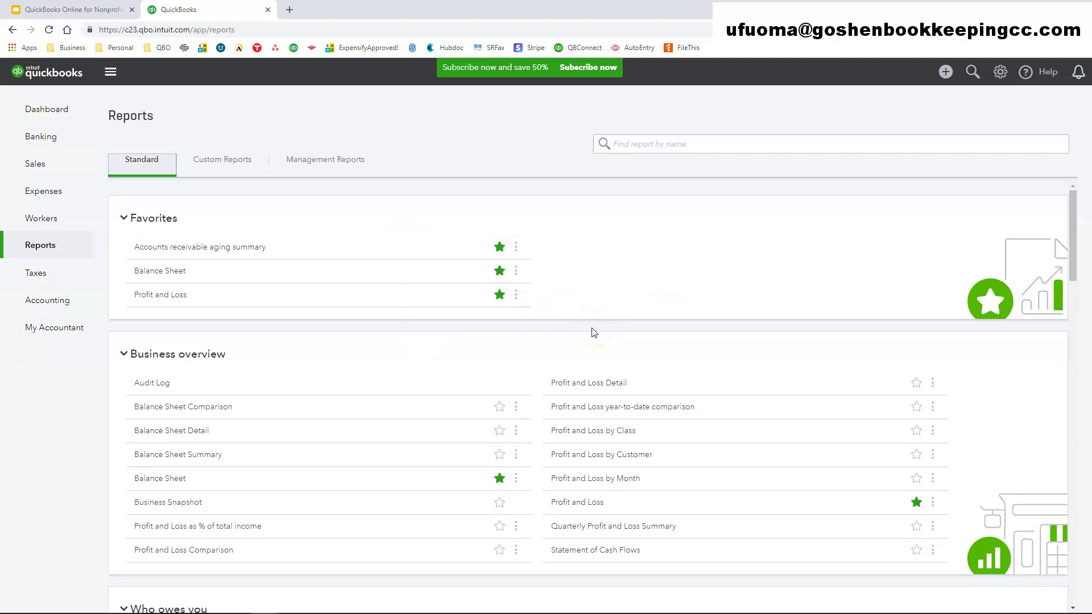
pyautogui.scroll(-8, 512, 453)
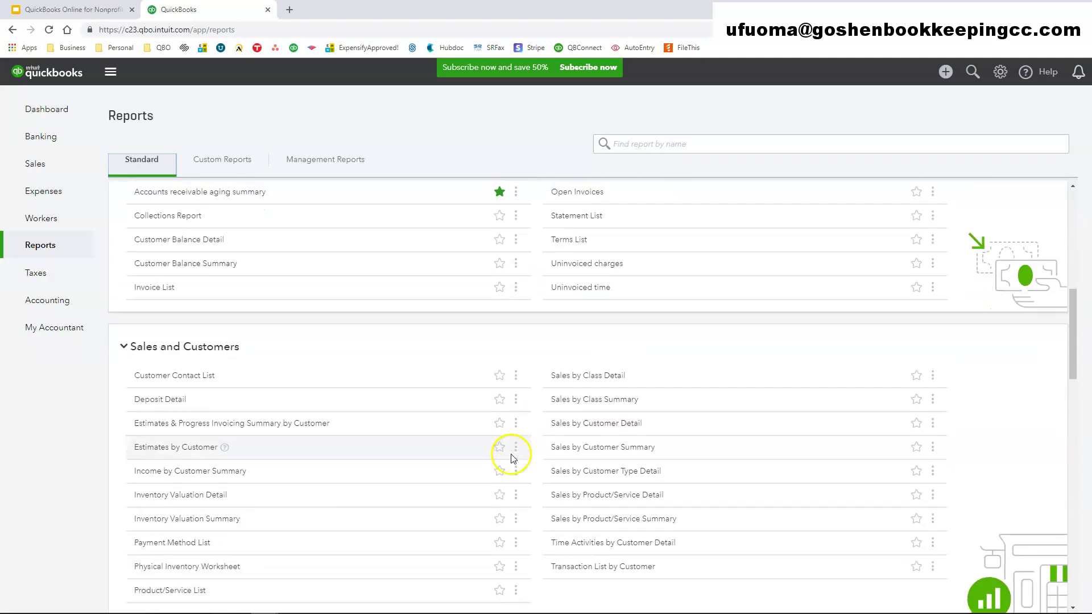
pyautogui.scroll(-7, 511, 458)
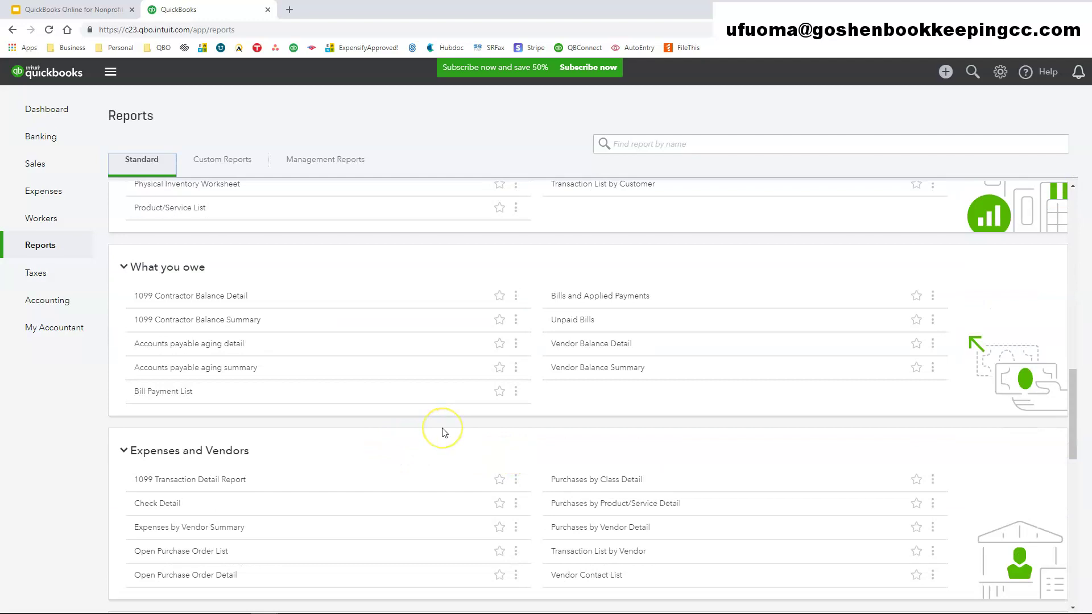
pyautogui.scroll(15, 444, 433)
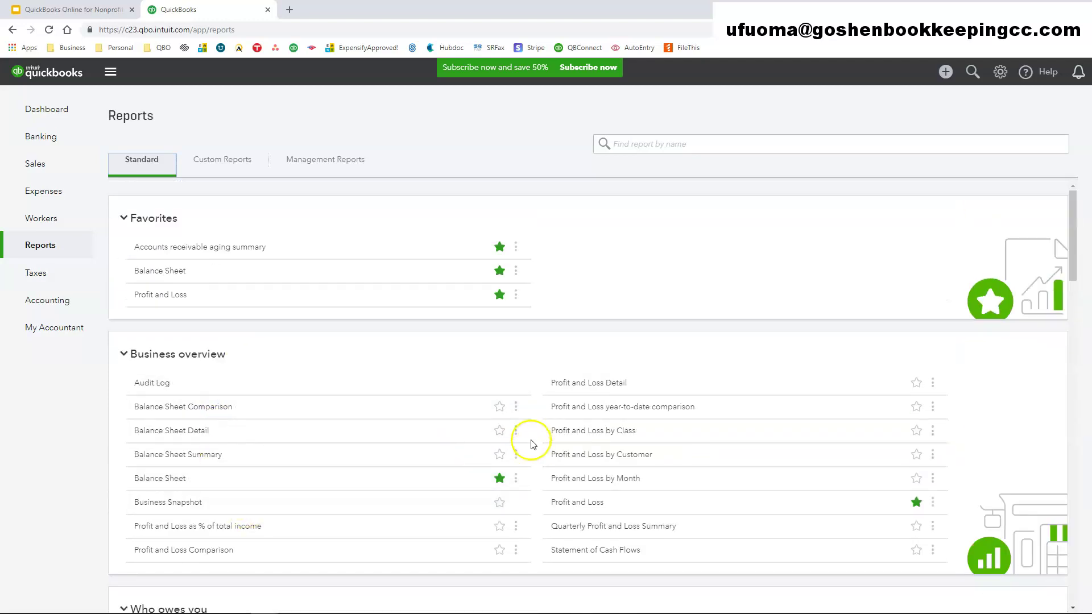
pyautogui.click(499, 432)
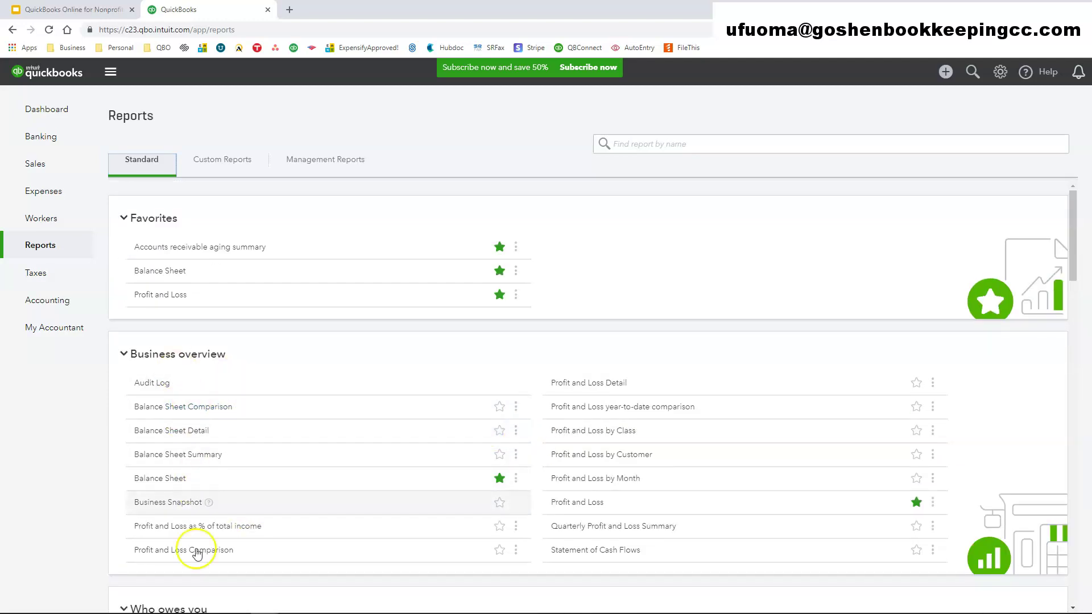
pyautogui.click(500, 431)
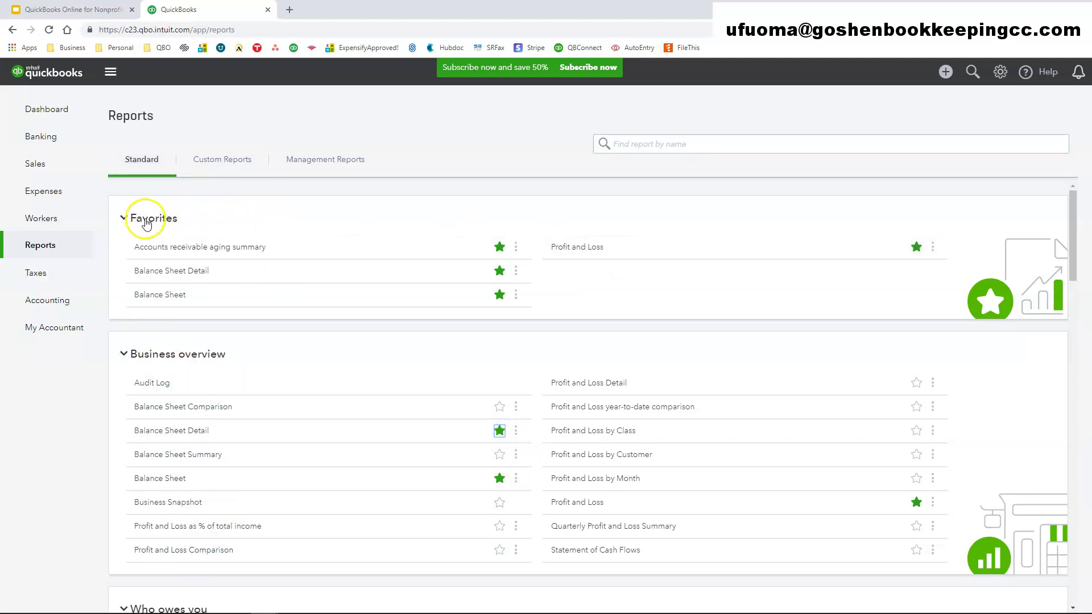
# - Open the Profit and Loss report from Favorites
pyautogui.scroll(-10, 312, 517)
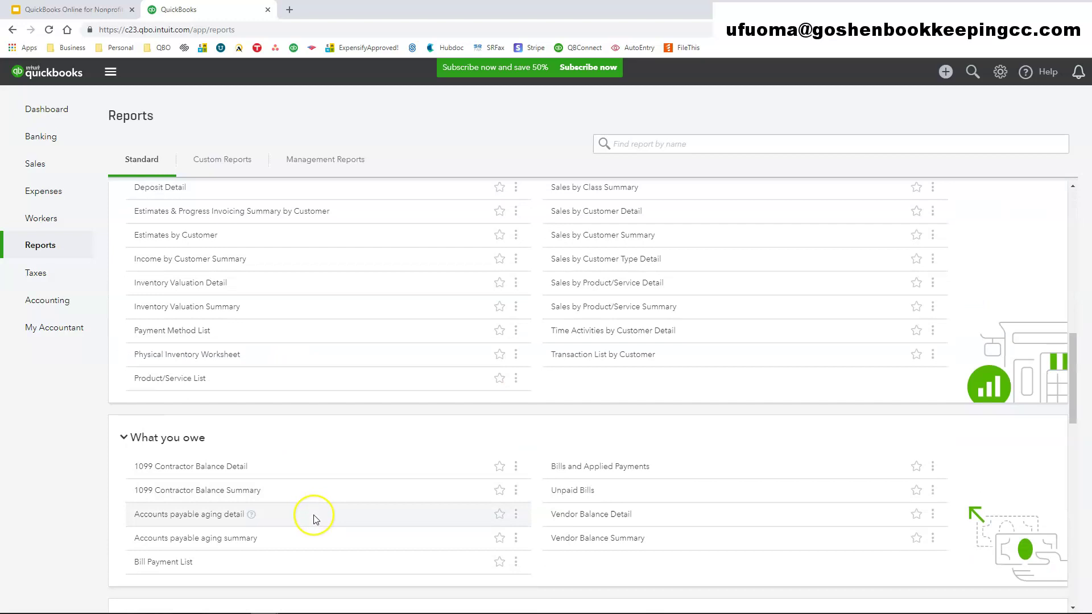
pyautogui.scroll(10, 316, 519)
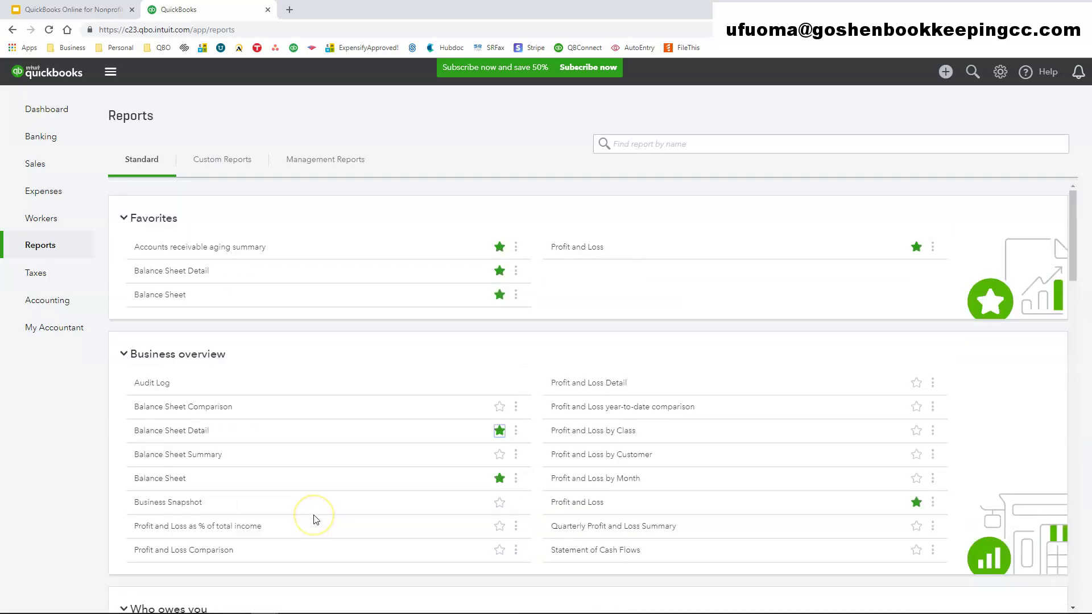
pyautogui.click(577, 250)
# - Choose Last Year as the report period, covering 01/01/2018 to 12/31/2018
pyautogui.click(231, 314)
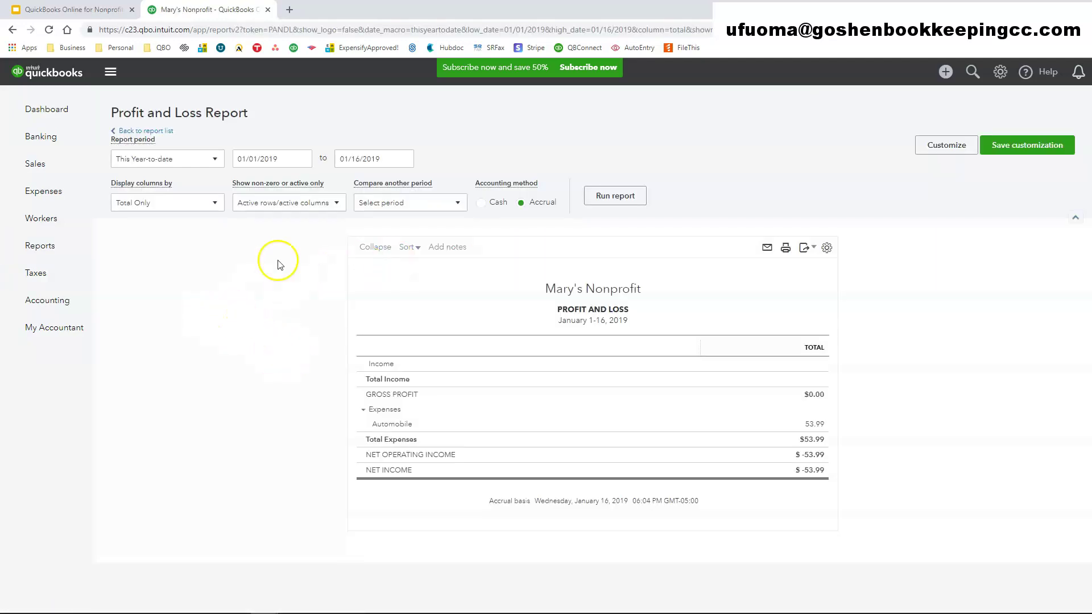
pyautogui.click(198, 158)
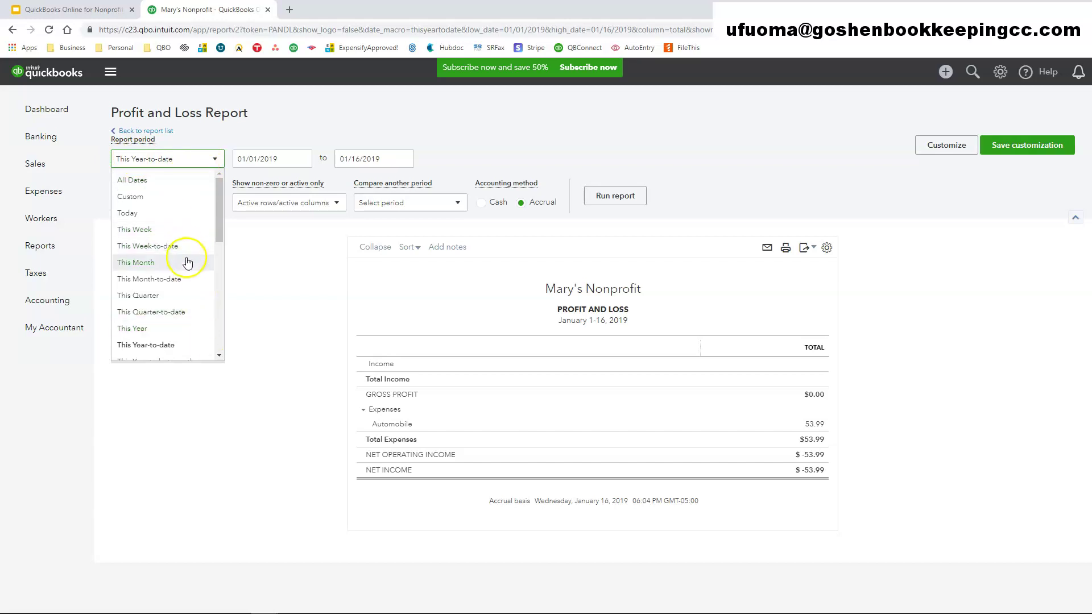
pyautogui.scroll(-5, 183, 256)
pyautogui.scroll(5, 187, 296)
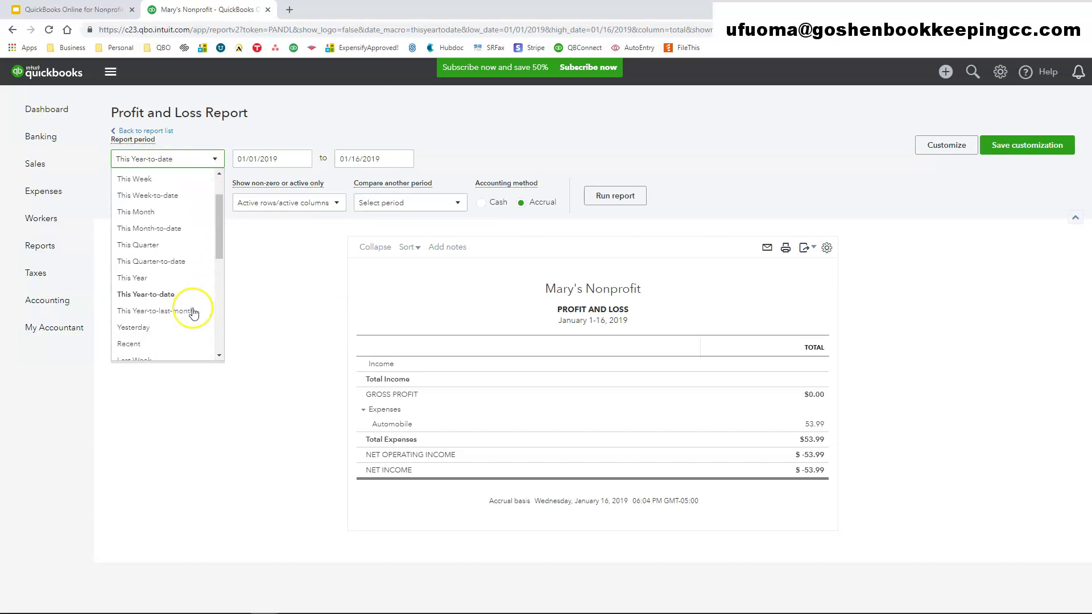
pyautogui.scroll(-4, 191, 312)
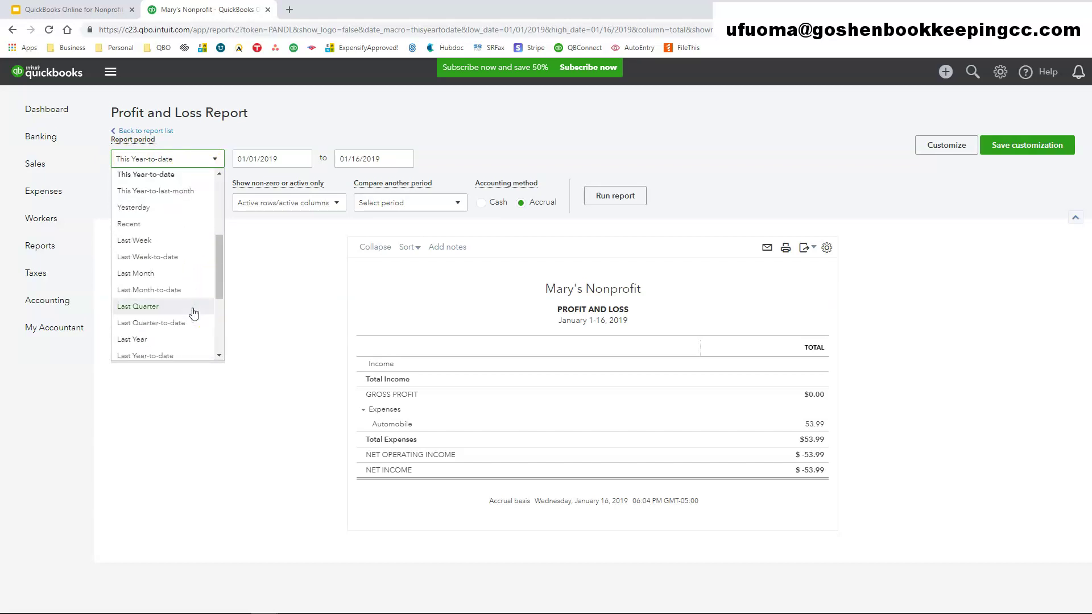
pyautogui.click(153, 284)
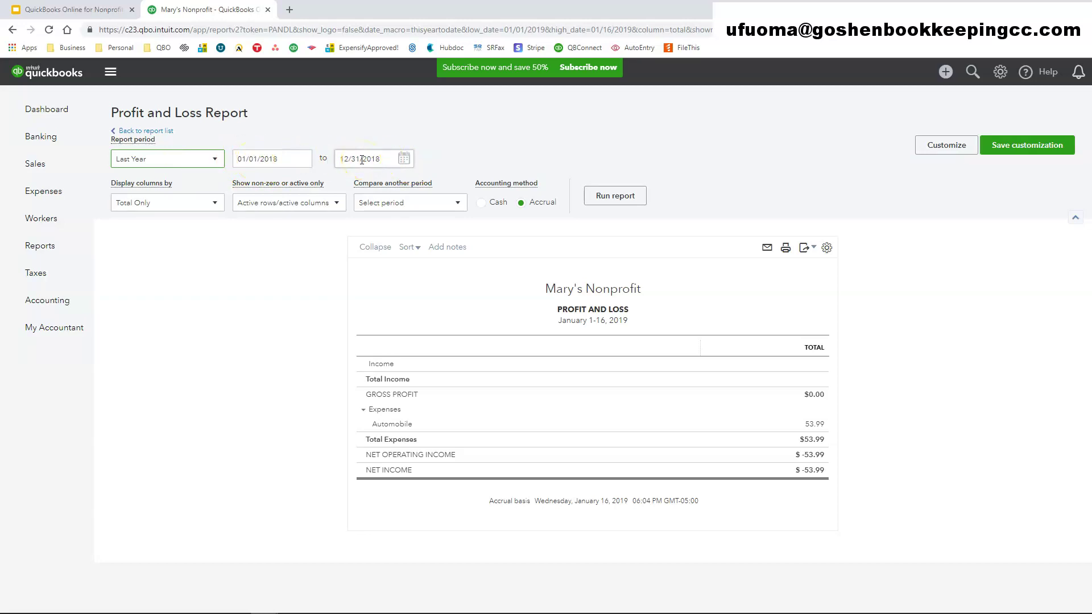
pyautogui.click(214, 158)
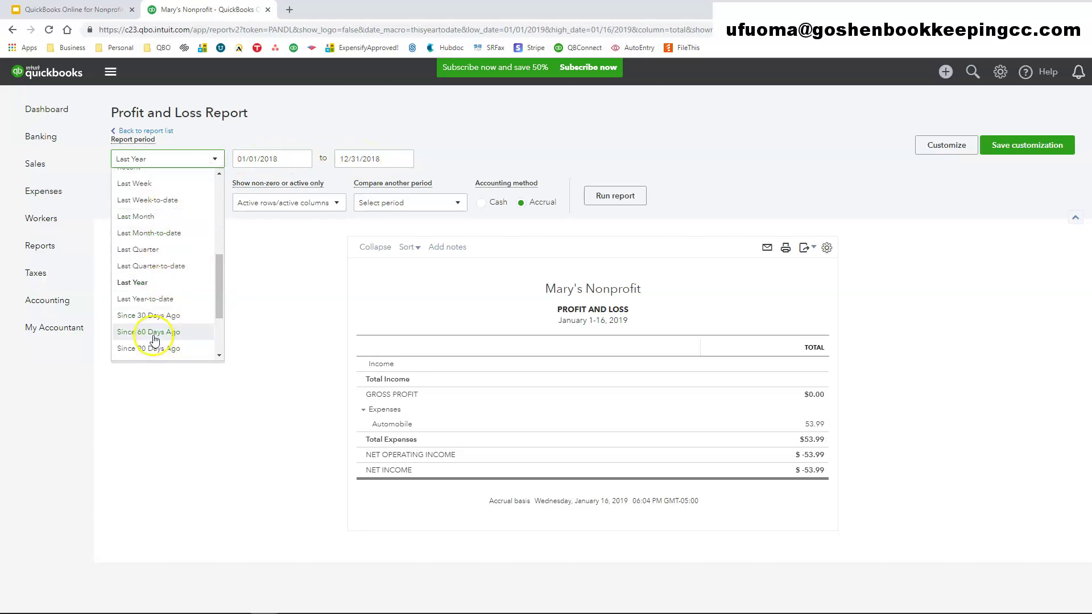
pyautogui.scroll(4, 155, 339)
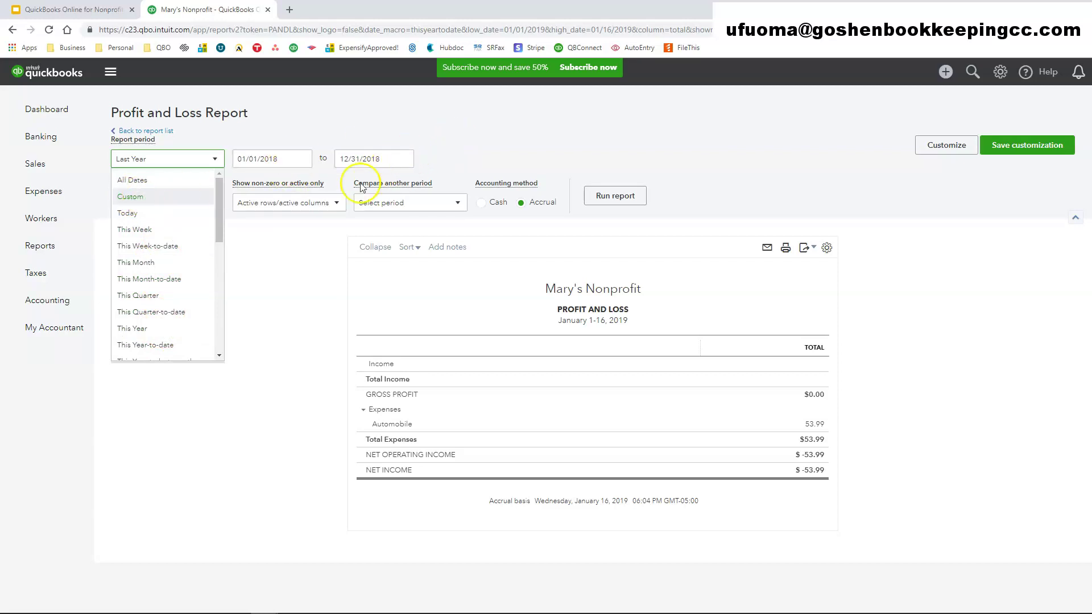
pyautogui.click(302, 325)
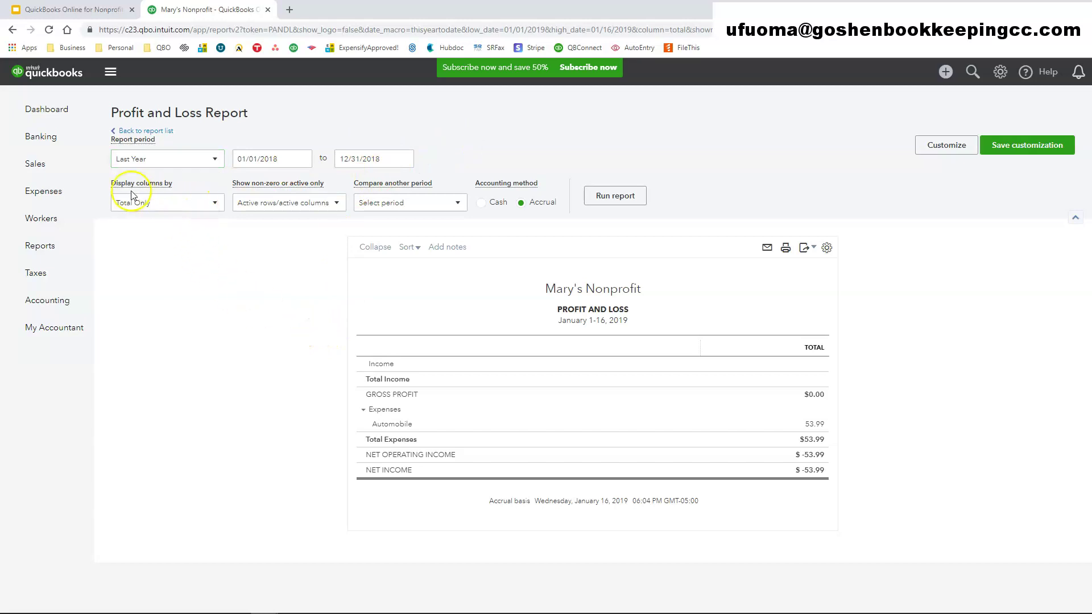
# - Display the Profit and Loss columns by Months
pyautogui.click(195, 210)
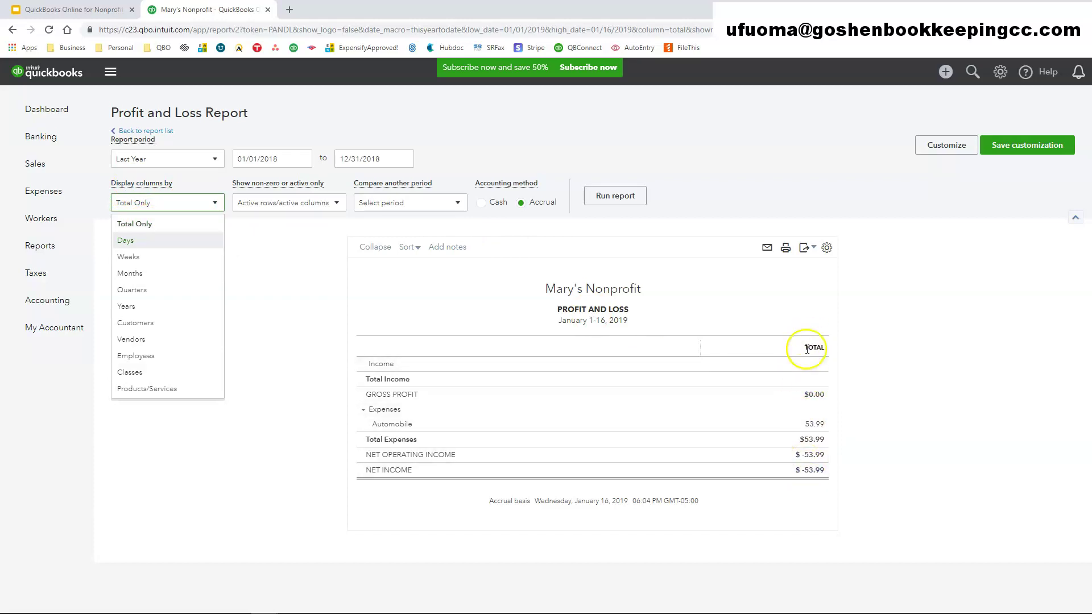
pyautogui.click(151, 272)
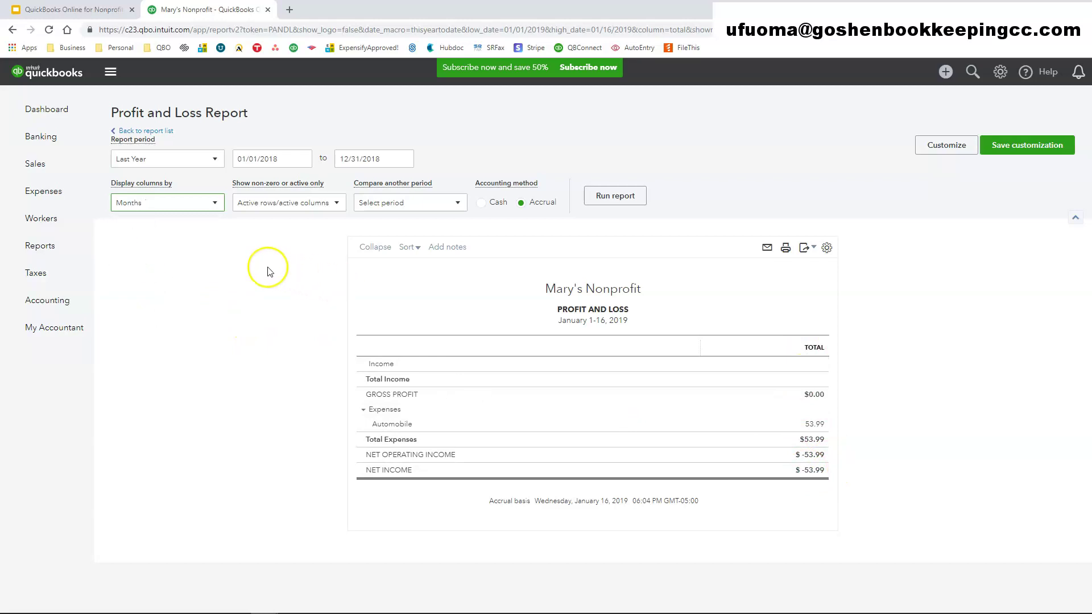
pyautogui.click(167, 203)
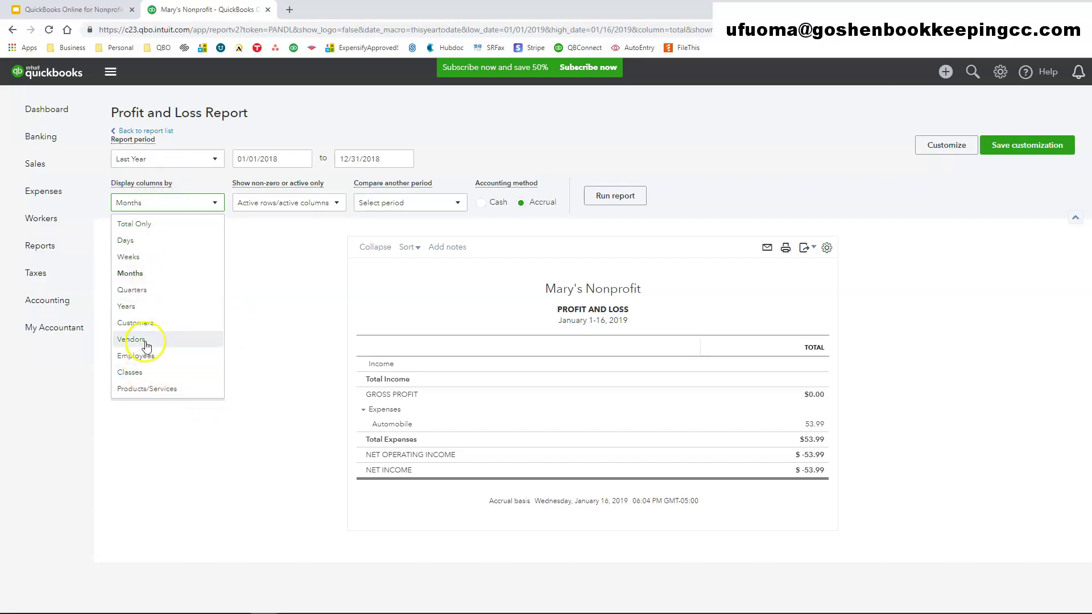
pyautogui.click(264, 343)
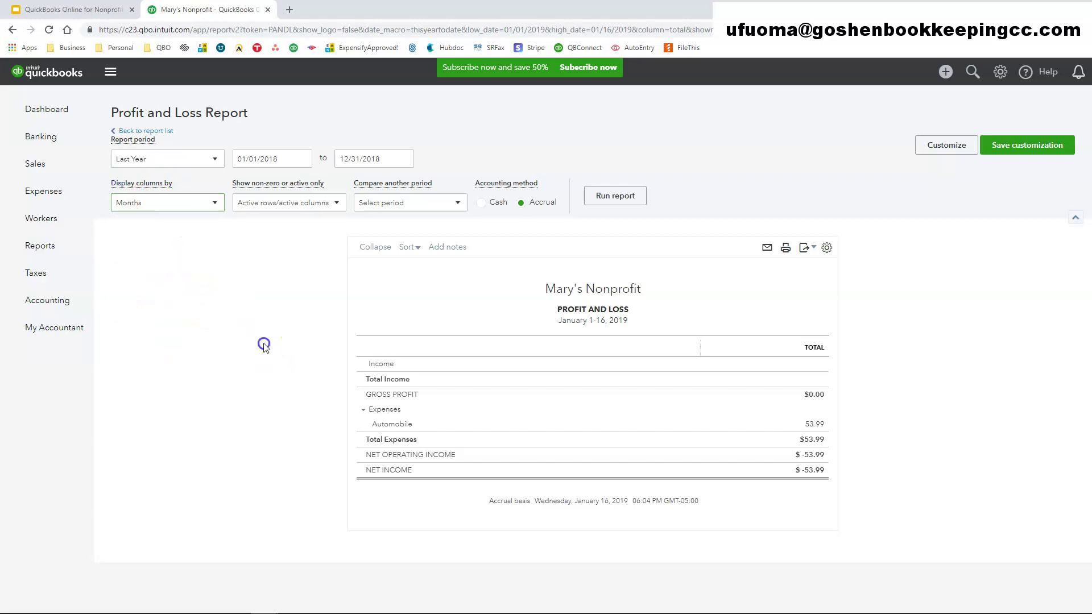
# - Show non-zero rows and columns only, skip period comparison, and rerun the report
pyautogui.click(288, 205)
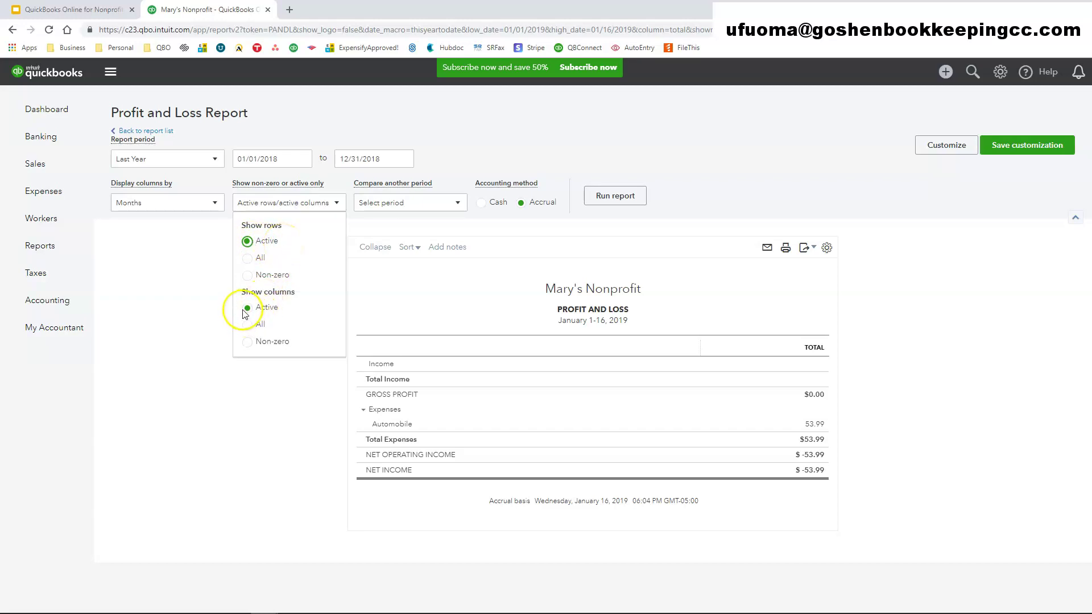
pyautogui.click(183, 361)
pyautogui.click(448, 204)
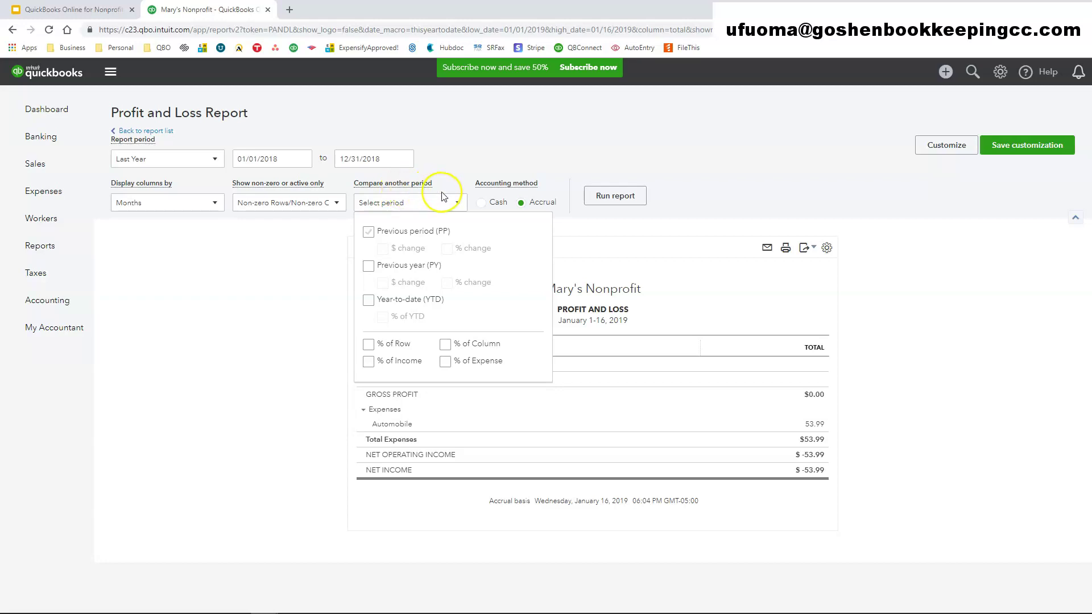
pyautogui.click(306, 298)
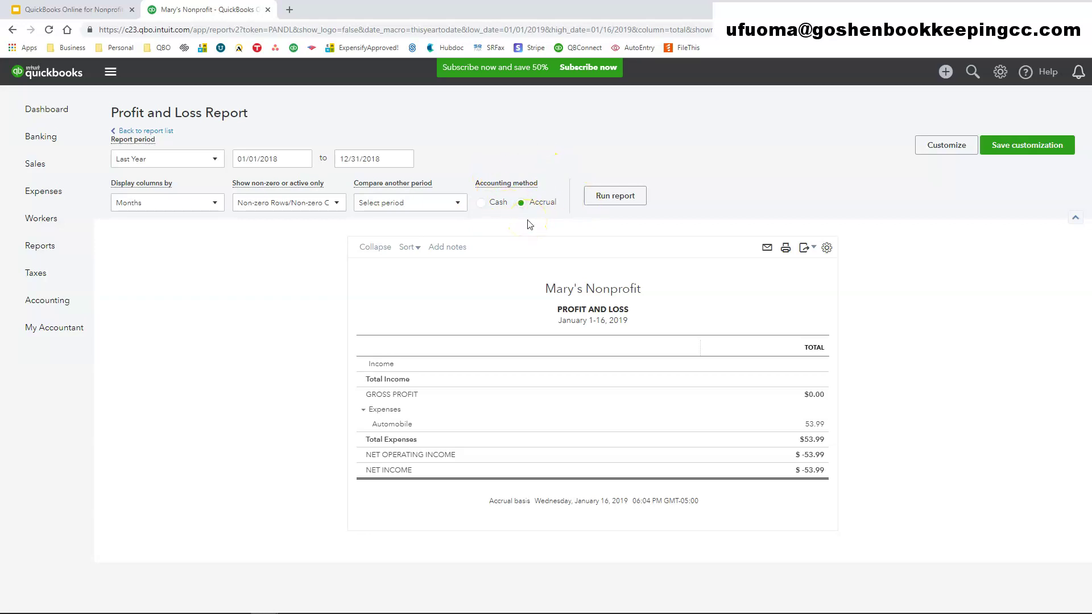
pyautogui.click(515, 228)
# - Switch the accounting method to Cash and back to Accrual, then rerun the report
pyautogui.click(480, 203)
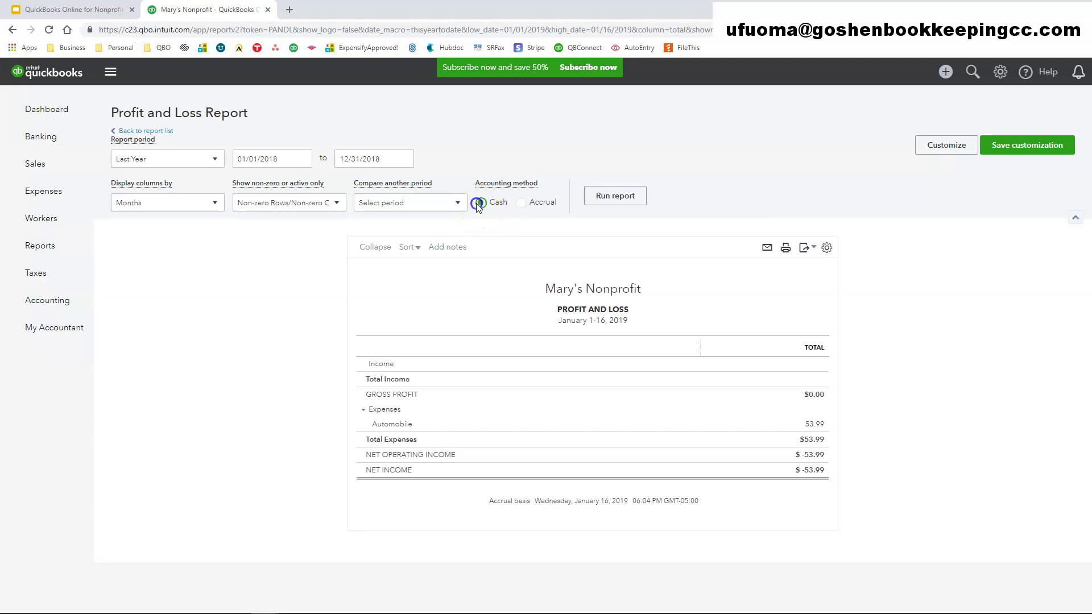
pyautogui.click(522, 205)
pyautogui.click(614, 195)
pyautogui.scroll(-4, 670, 314)
pyautogui.scroll(4, 511, 302)
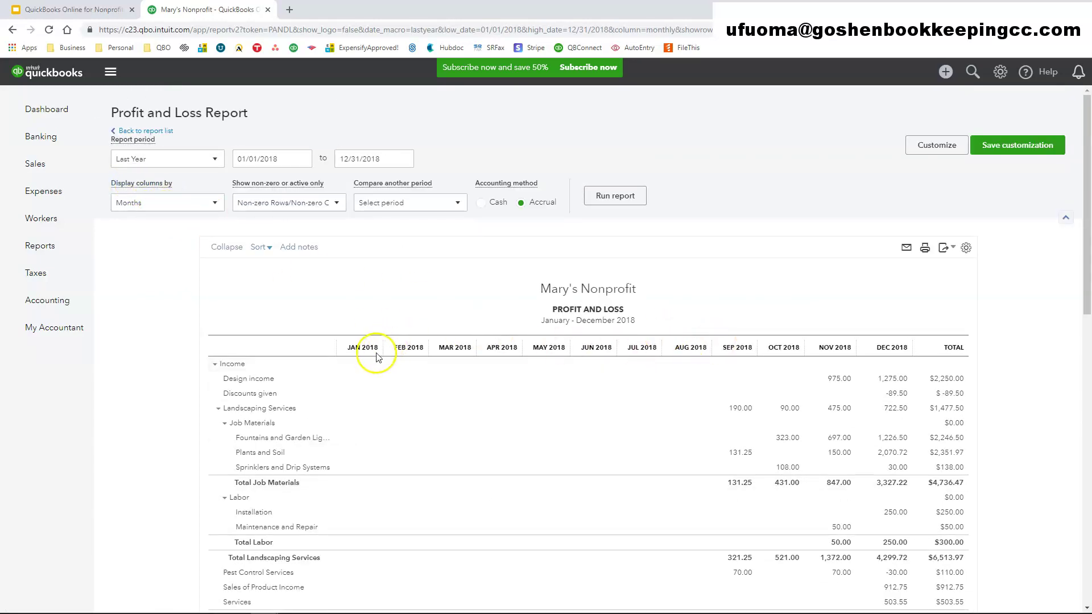
# - Revert columns to Total Only, rerun and review the report, then open Customize
pyautogui.click(196, 203)
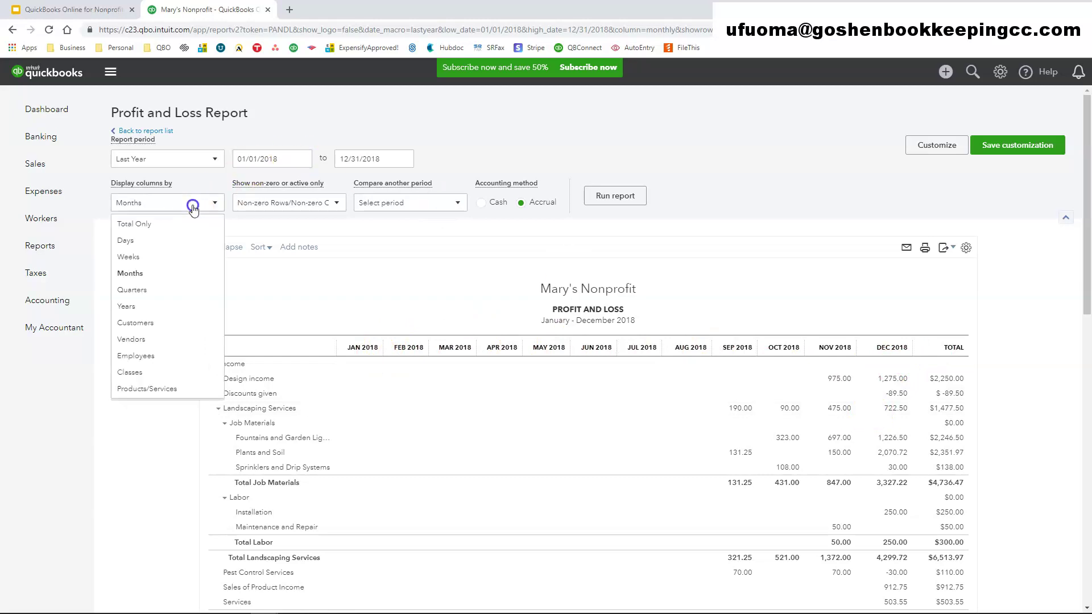
pyautogui.click(151, 227)
pyautogui.click(620, 195)
pyautogui.scroll(-3, 755, 312)
pyautogui.scroll(3, 879, 379)
pyautogui.scroll(-15, 879, 379)
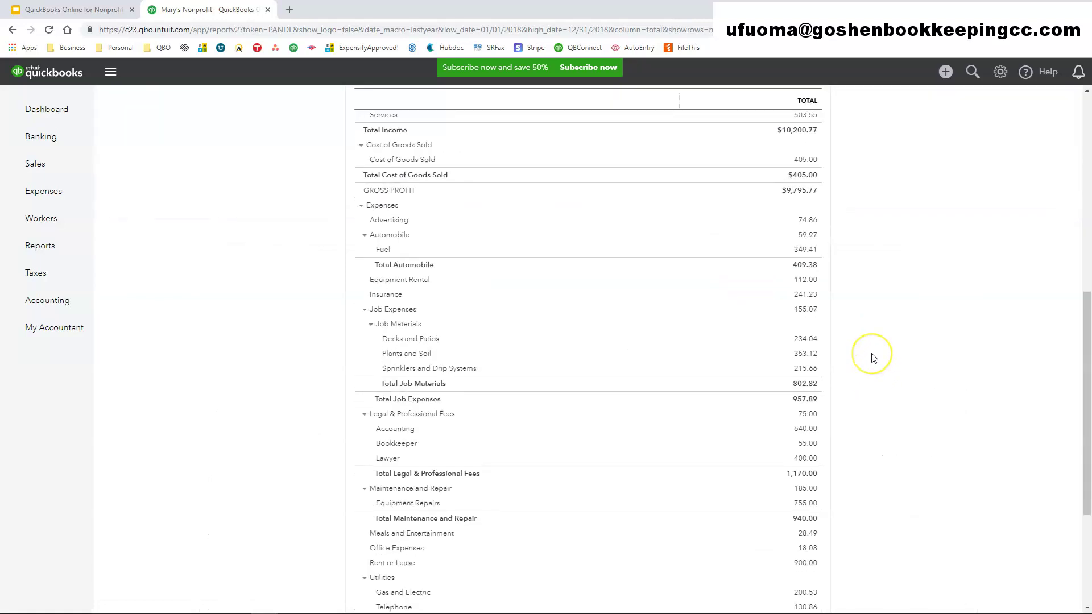
pyautogui.scroll(15, 873, 358)
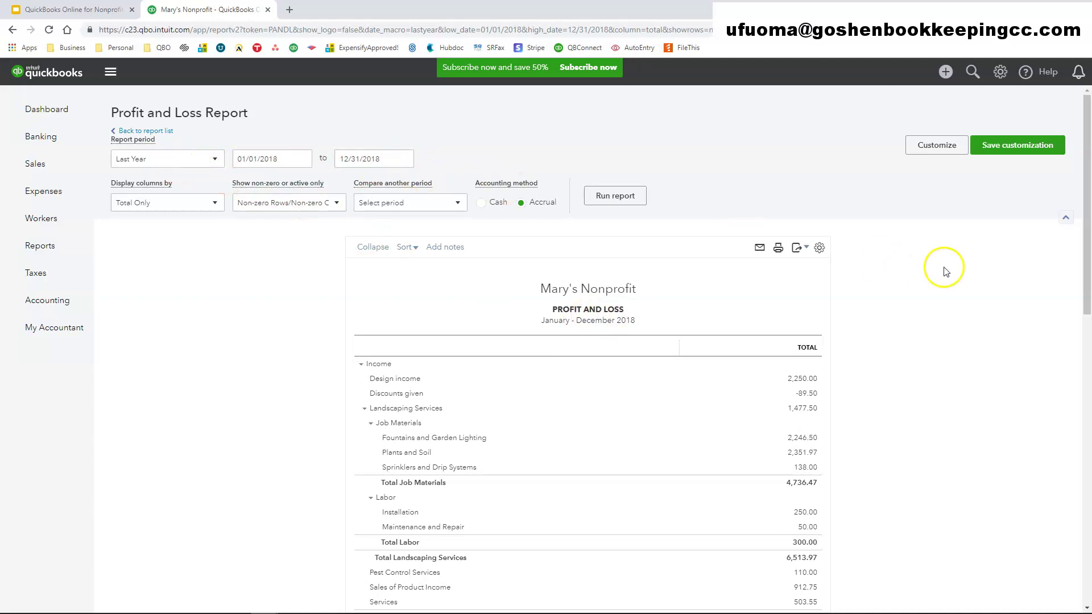
pyautogui.click(935, 145)
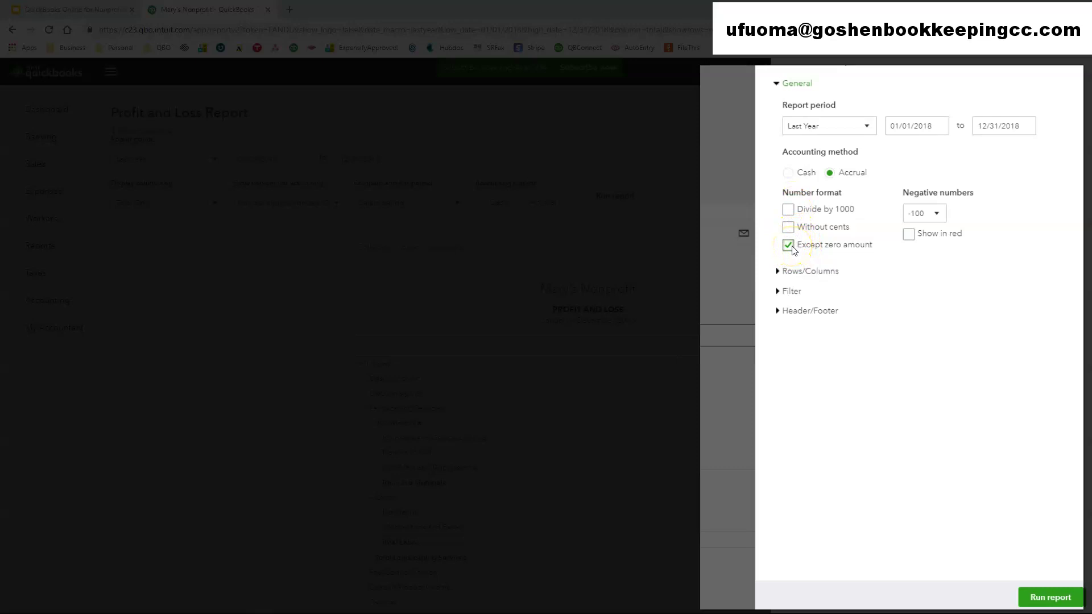
# - Show amounts without cents and negative numbers as (100) in red
pyautogui.click(787, 226)
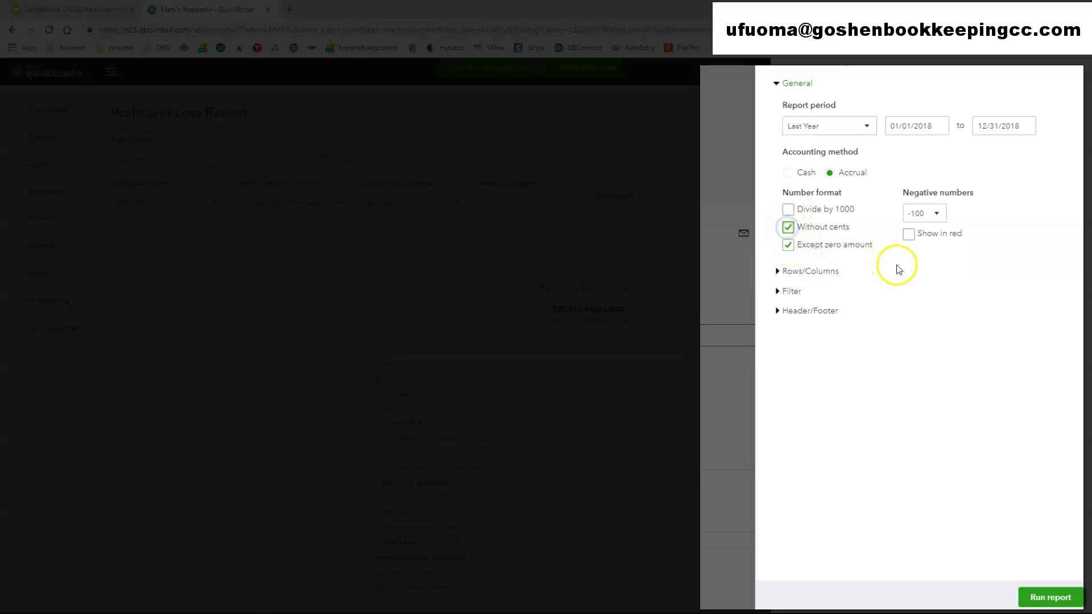
pyautogui.click(924, 213)
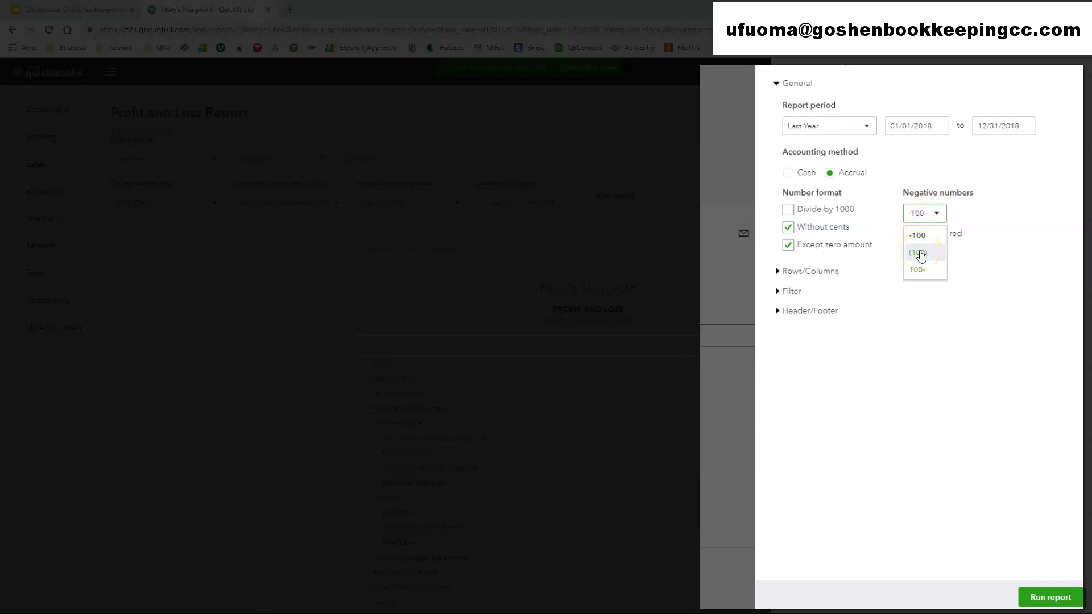
pyautogui.click(908, 234)
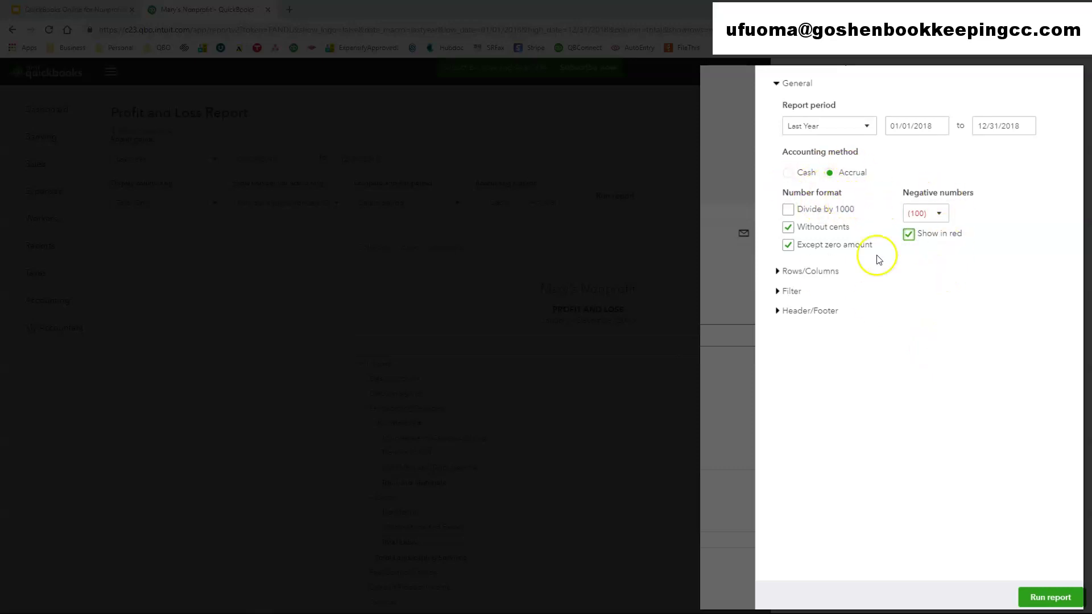
# - Keep the Rows/Columns setting at Total Only and expand the Filter options
pyautogui.click(823, 274)
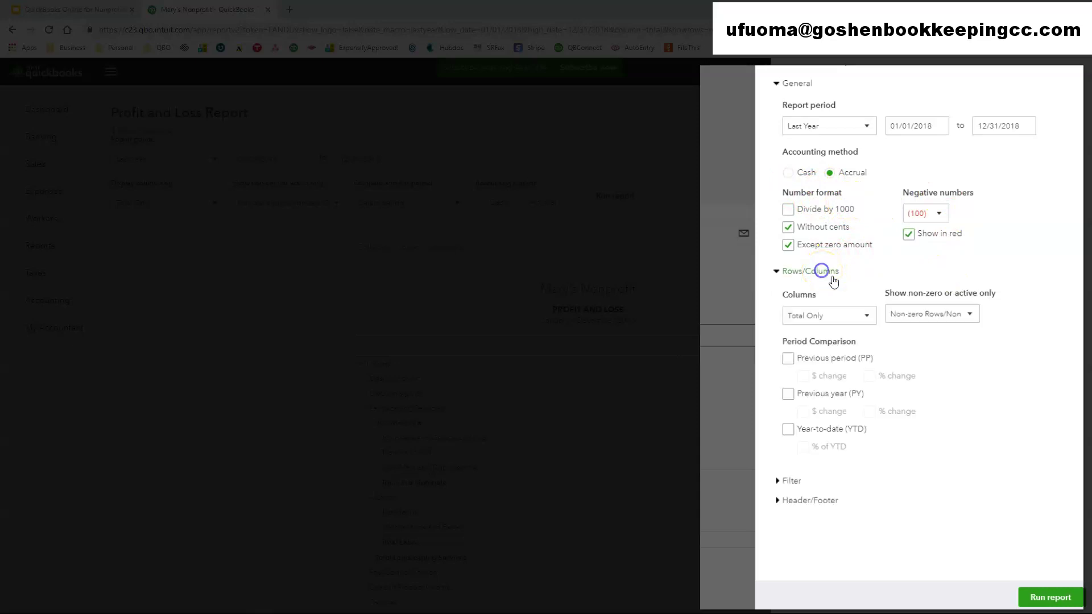
pyautogui.click(860, 318)
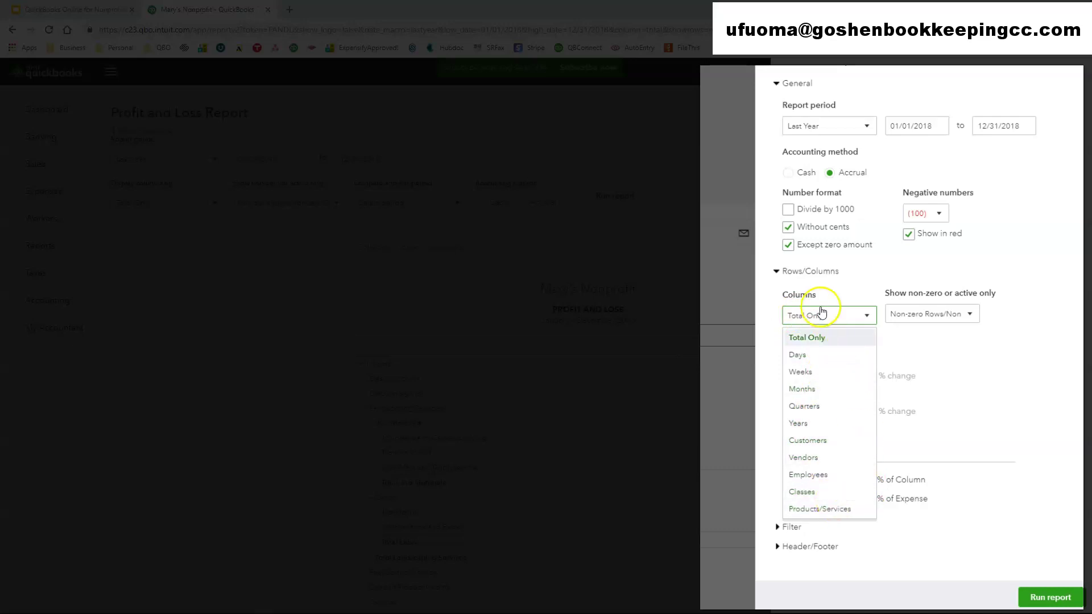
pyautogui.click(990, 430)
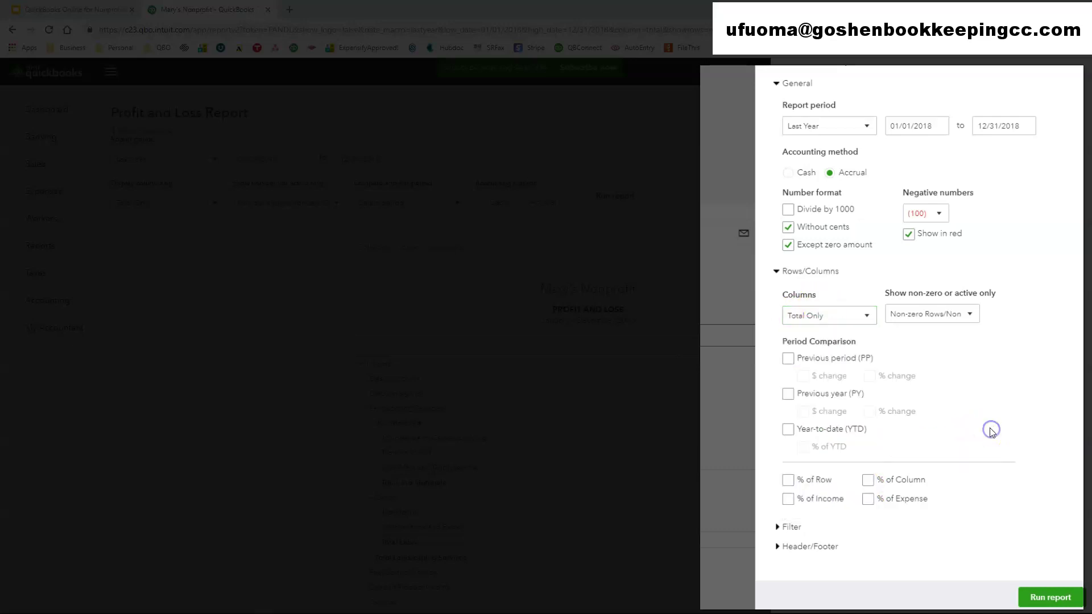
pyautogui.click(783, 526)
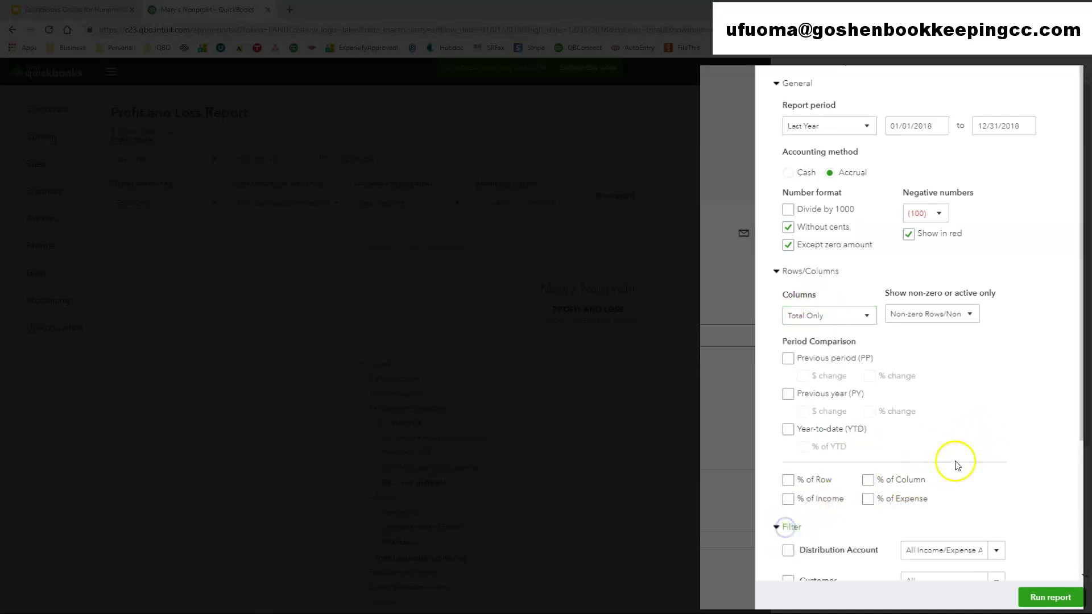
pyautogui.scroll(-3, 955, 465)
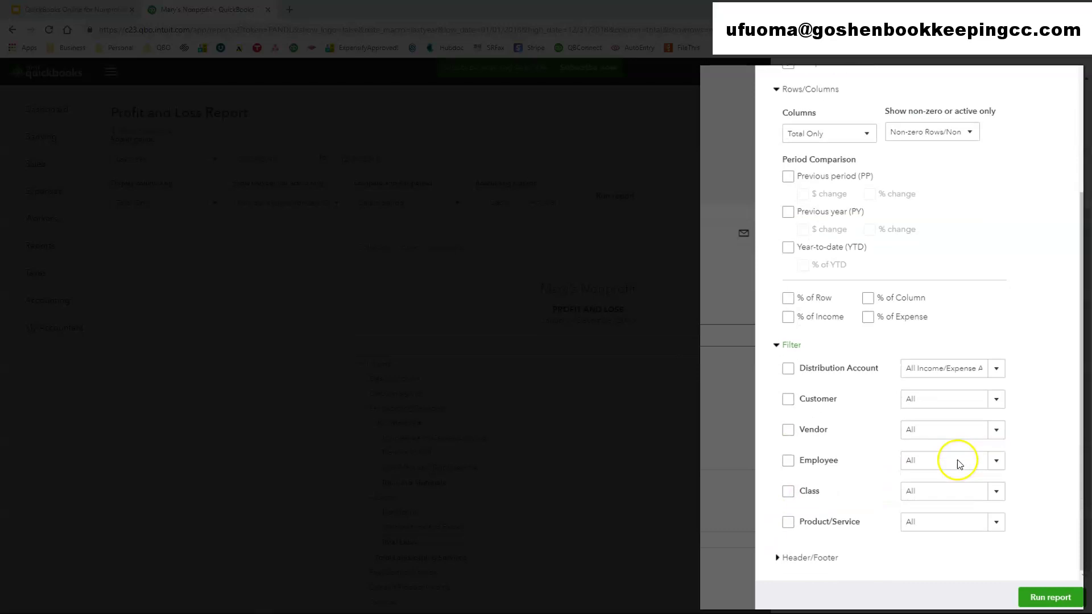
pyautogui.click(994, 368)
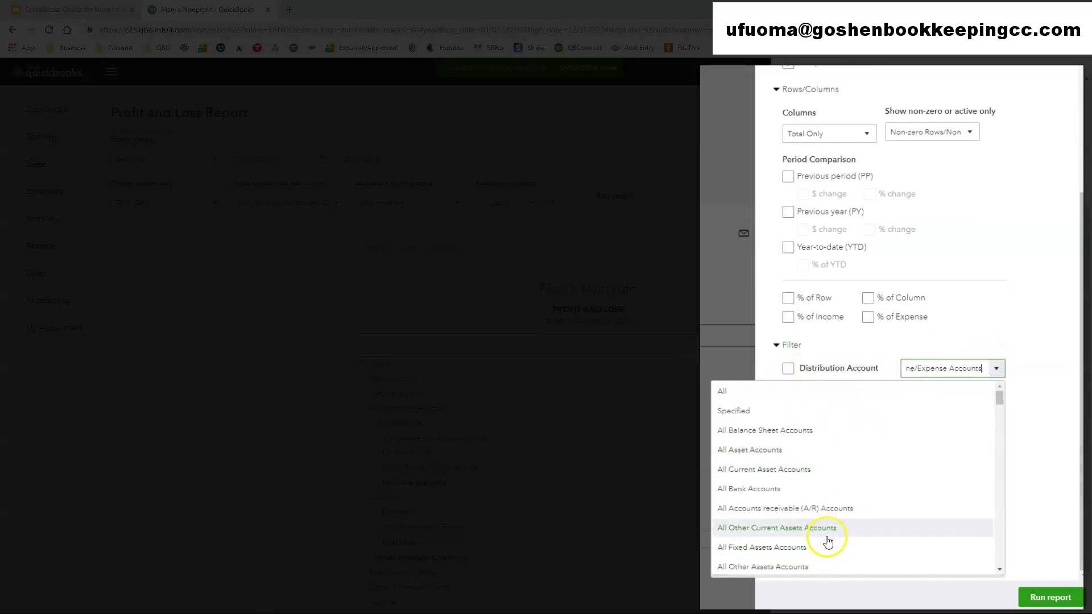
pyautogui.scroll(-4, 827, 537)
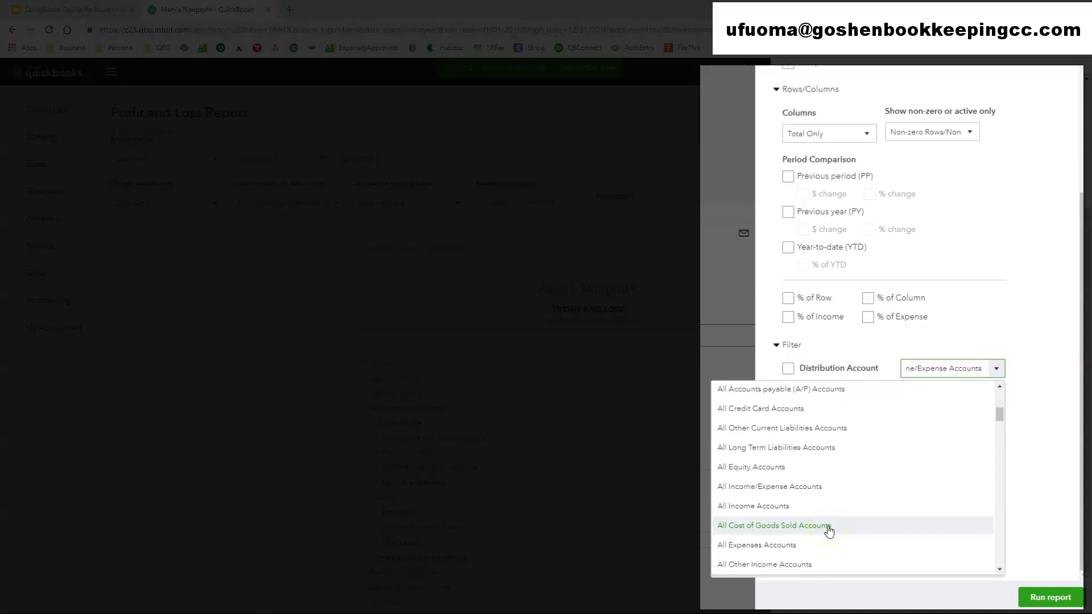
pyautogui.click(828, 527)
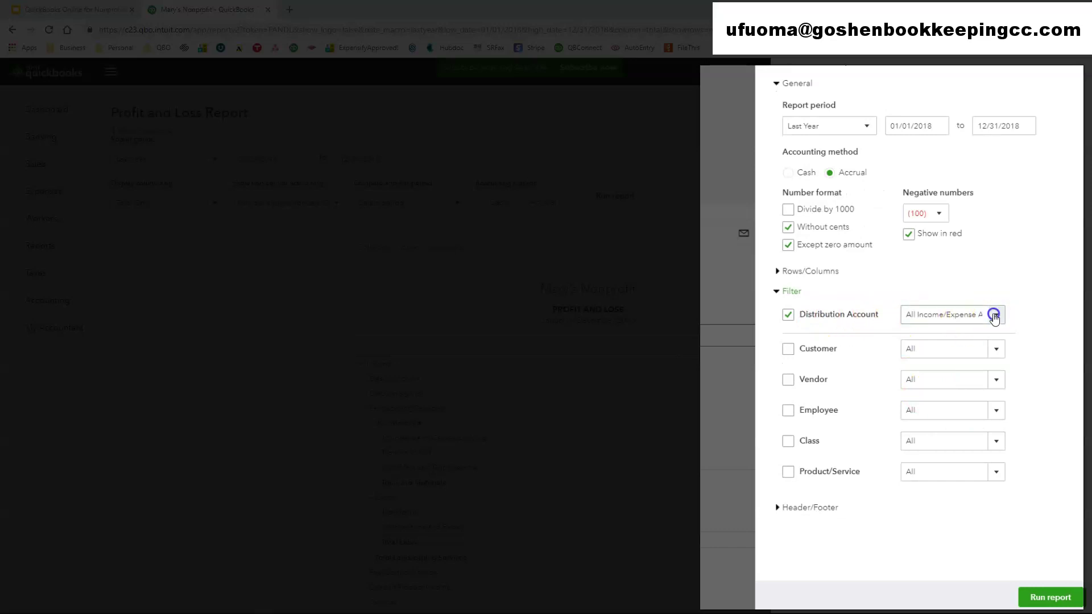
pyautogui.click(993, 315)
pyautogui.scroll(-10, 831, 431)
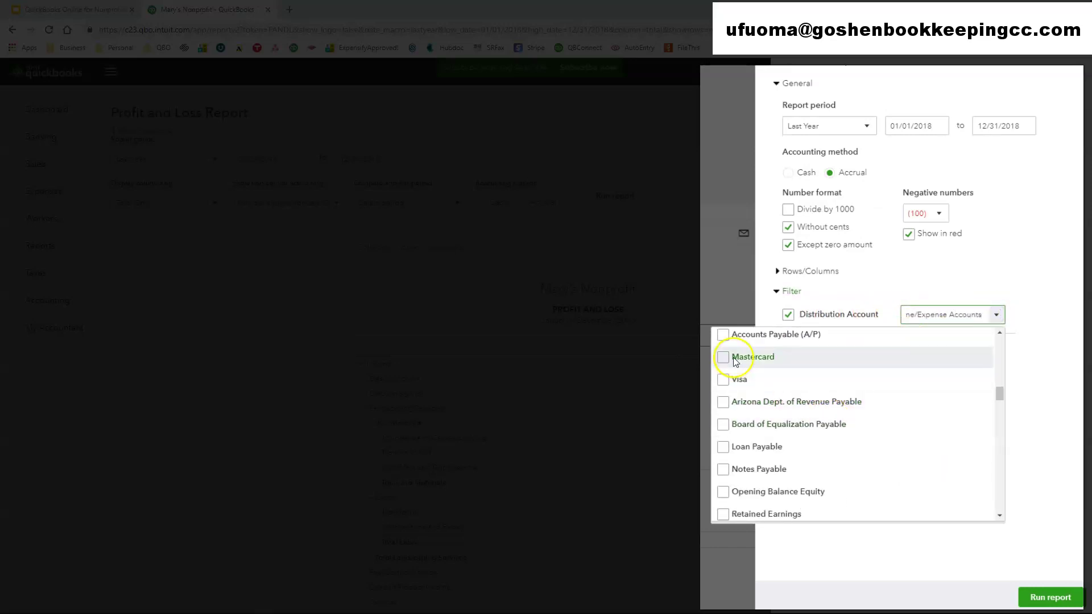
pyautogui.scroll(-2, 818, 487)
pyautogui.scroll(5, 827, 487)
pyautogui.scroll(5, 828, 487)
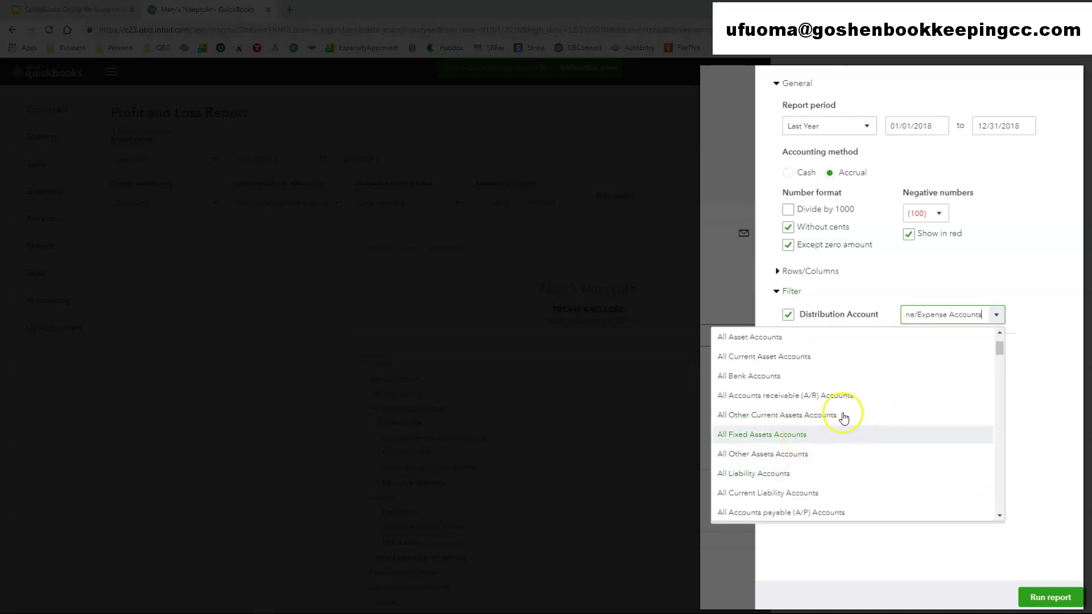
pyautogui.scroll(-6, 801, 449)
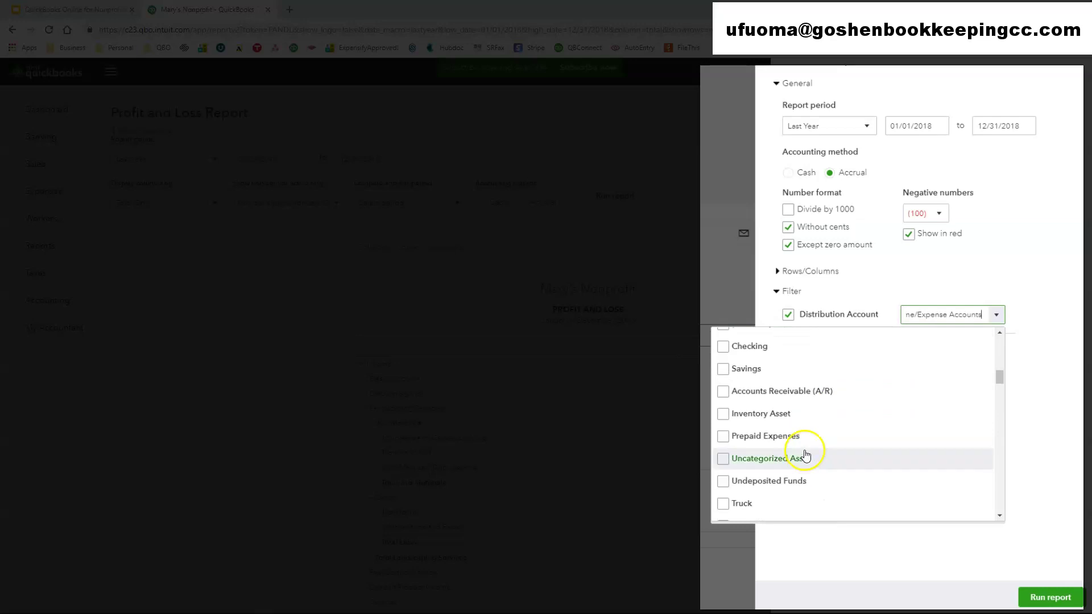
pyautogui.scroll(-3, 806, 455)
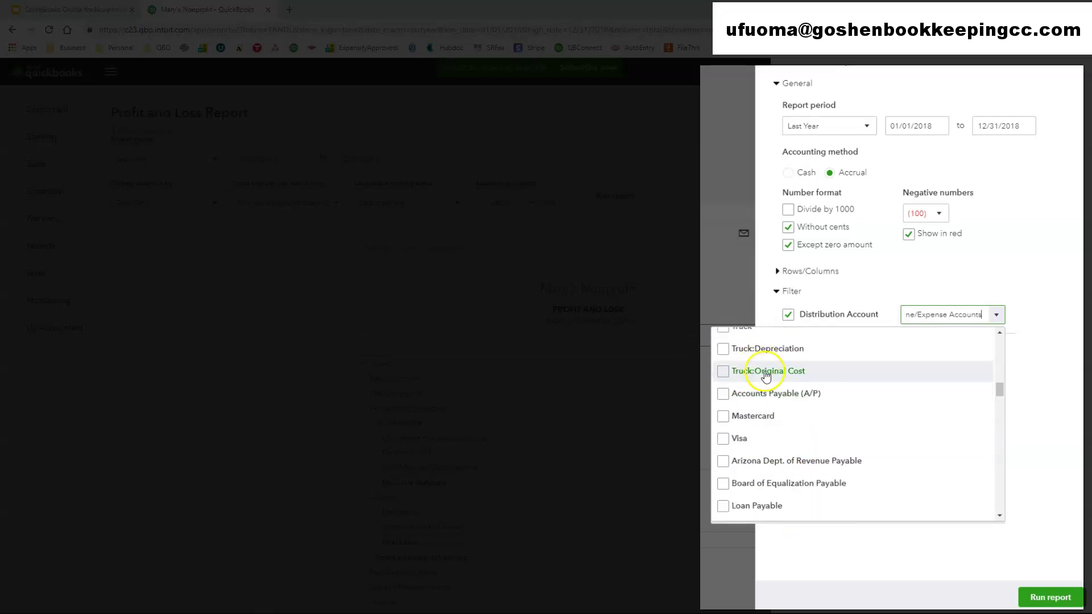
pyautogui.scroll(-5, 765, 486)
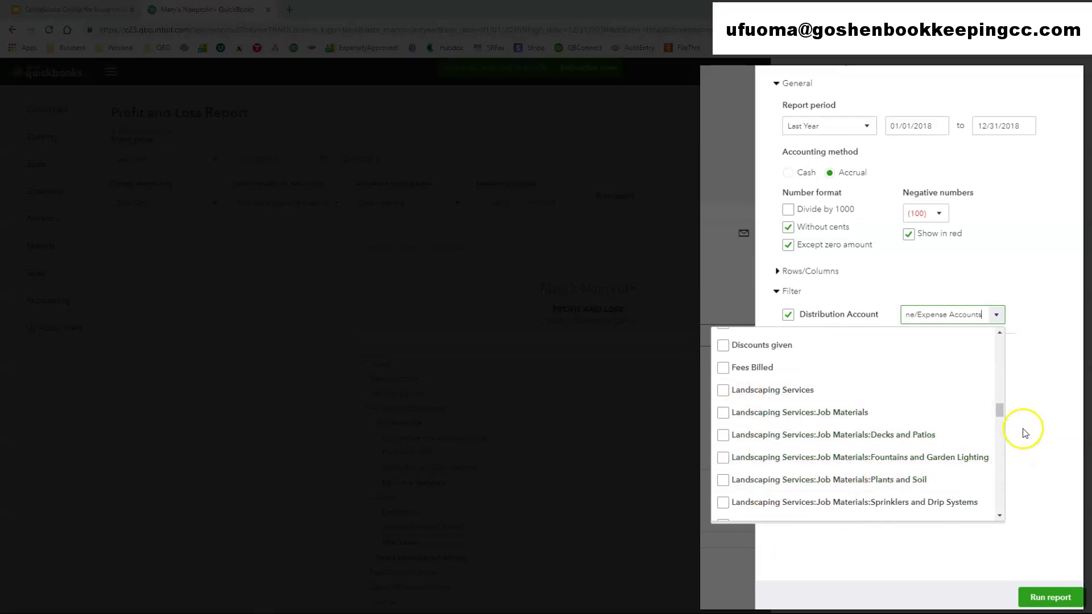
pyautogui.click(788, 314)
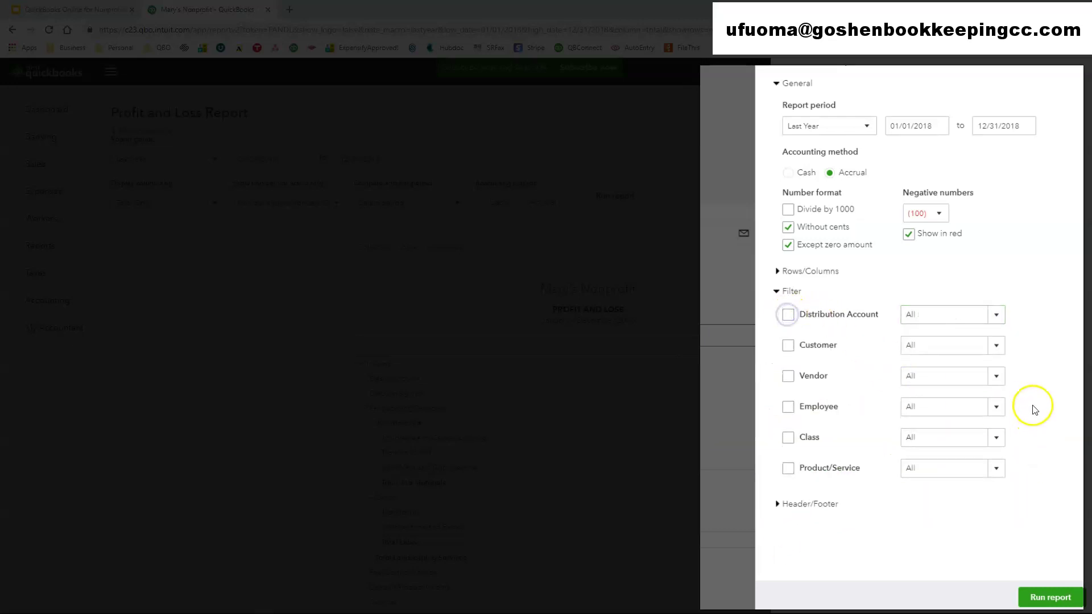
pyautogui.click(787, 345)
pyautogui.click(994, 313)
pyautogui.scroll(-6, 910, 435)
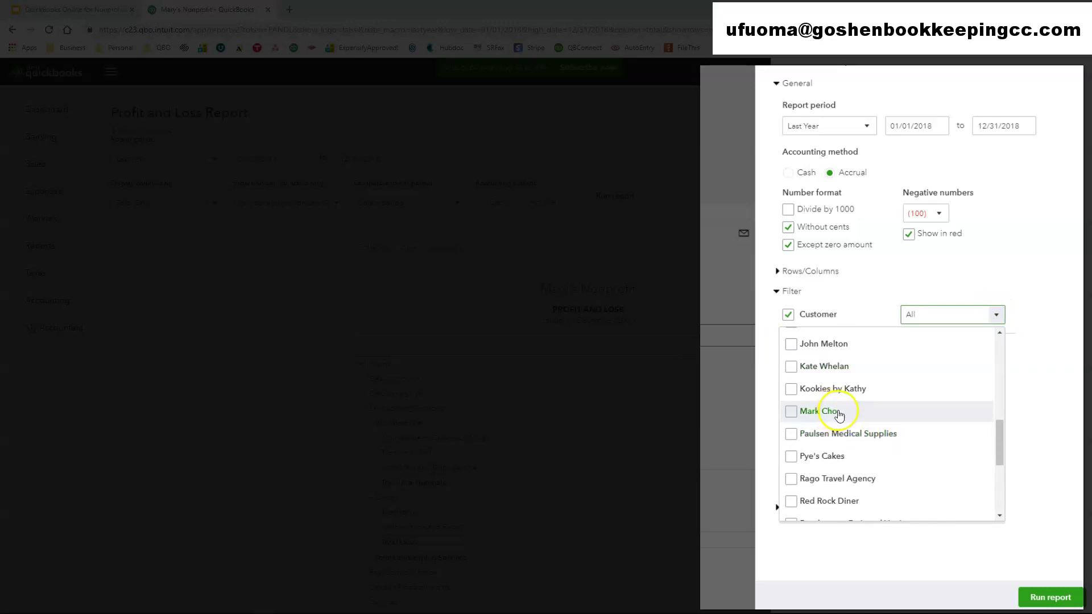
pyautogui.scroll(-4, 918, 479)
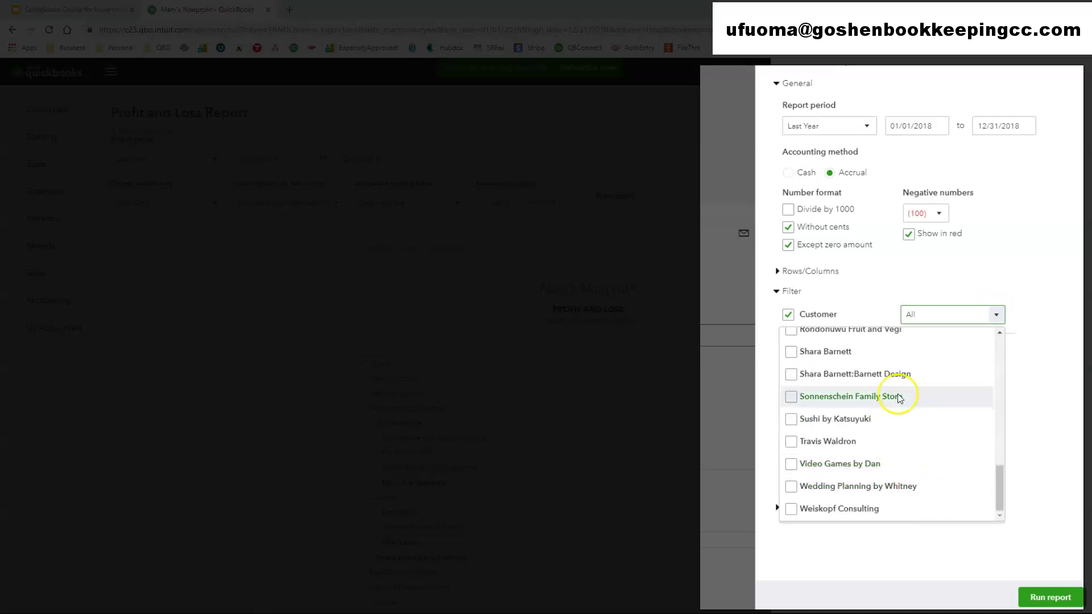
pyautogui.scroll(10, 927, 498)
pyautogui.click(1027, 392)
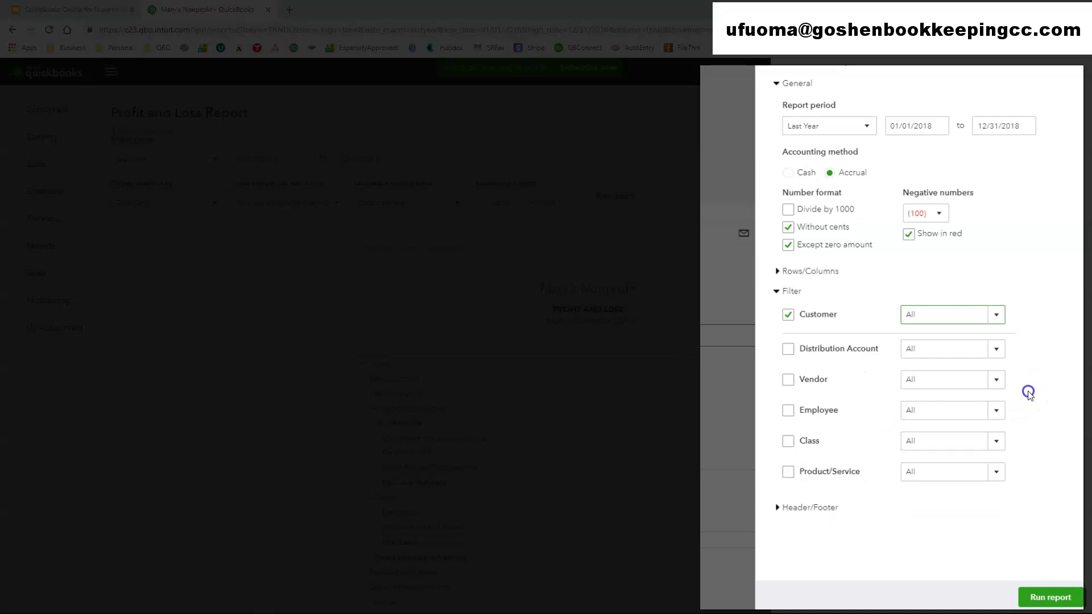
pyautogui.click(788, 316)
pyautogui.click(792, 380)
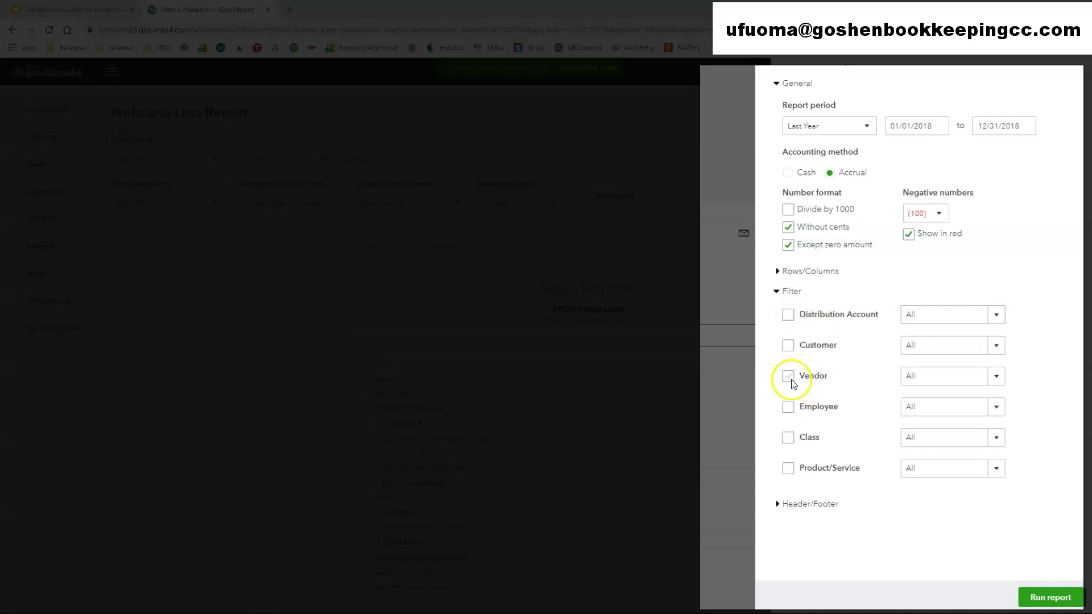
pyautogui.click(994, 315)
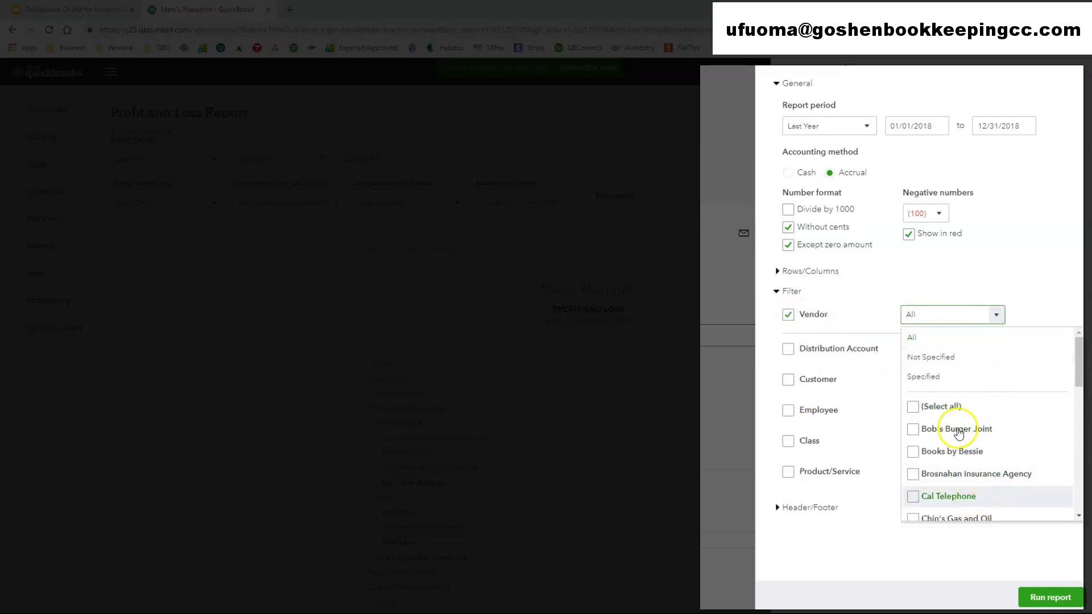
pyautogui.scroll(-8, 935, 451)
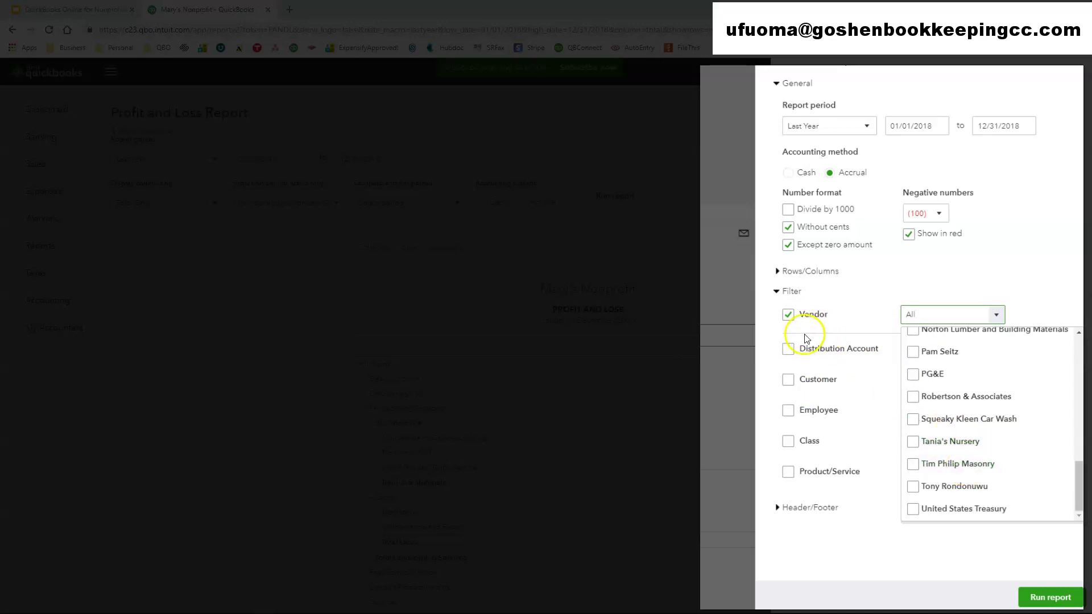
pyautogui.click(788, 315)
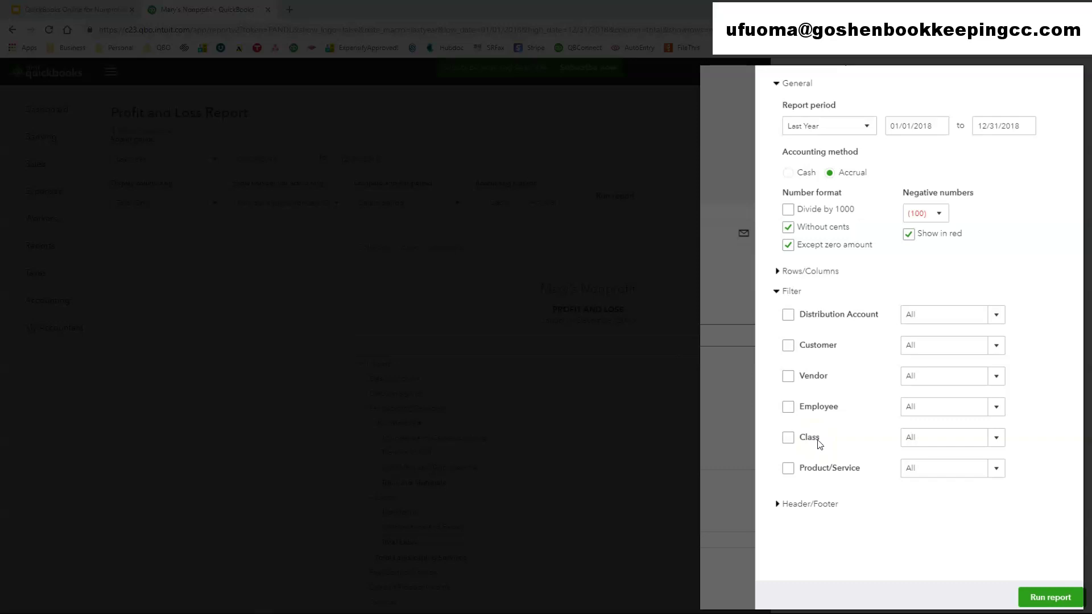
# - Check the Class and Product/Service filters, then leave both unchecked at All
pyautogui.click(788, 439)
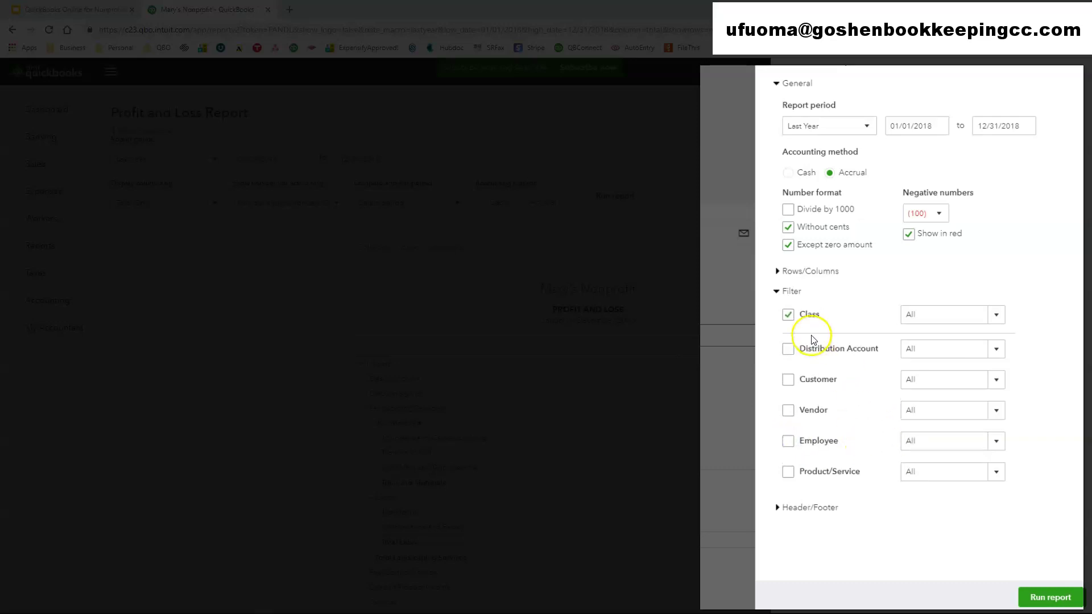
pyautogui.click(1002, 315)
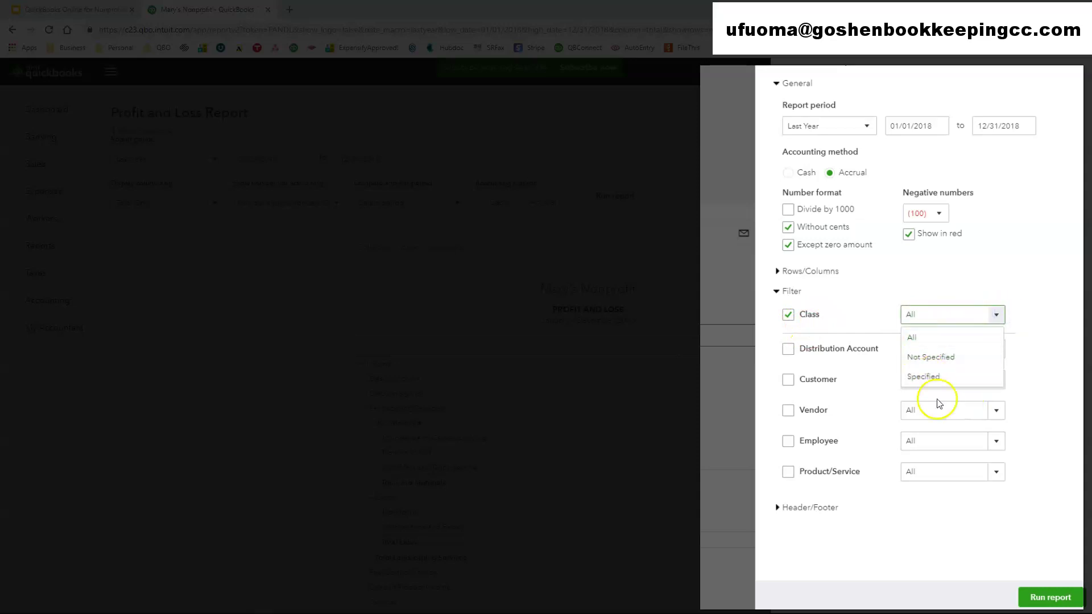
pyautogui.click(1051, 405)
pyautogui.click(789, 315)
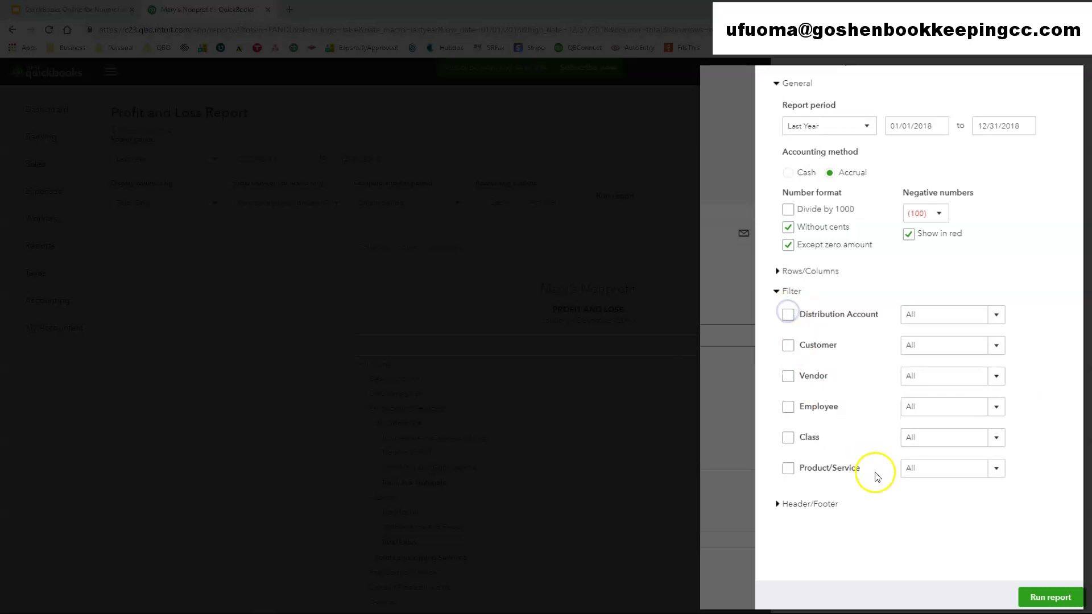
pyautogui.click(790, 470)
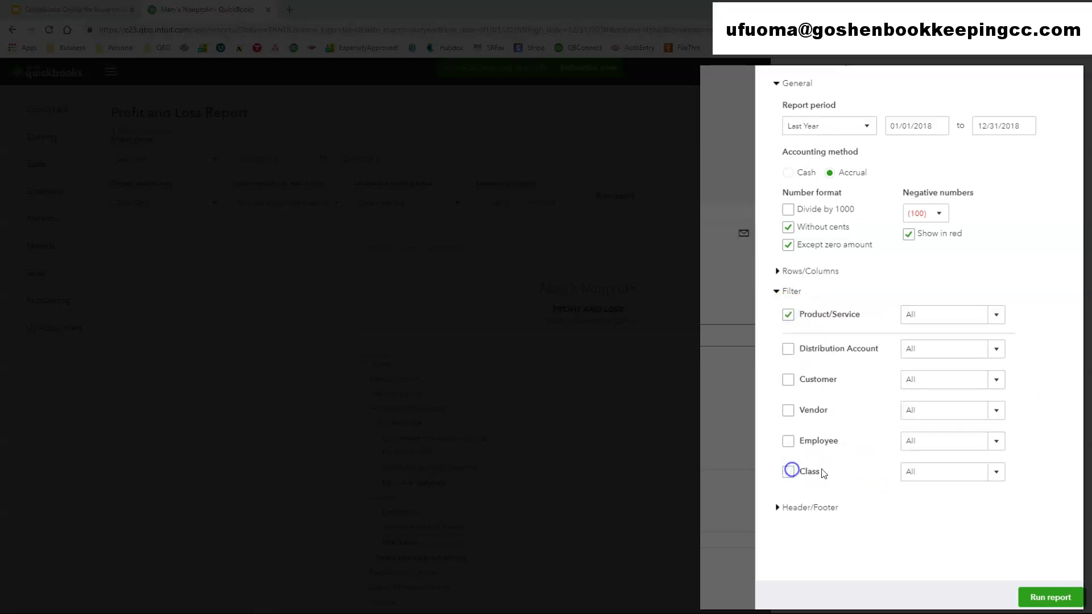
pyautogui.click(997, 314)
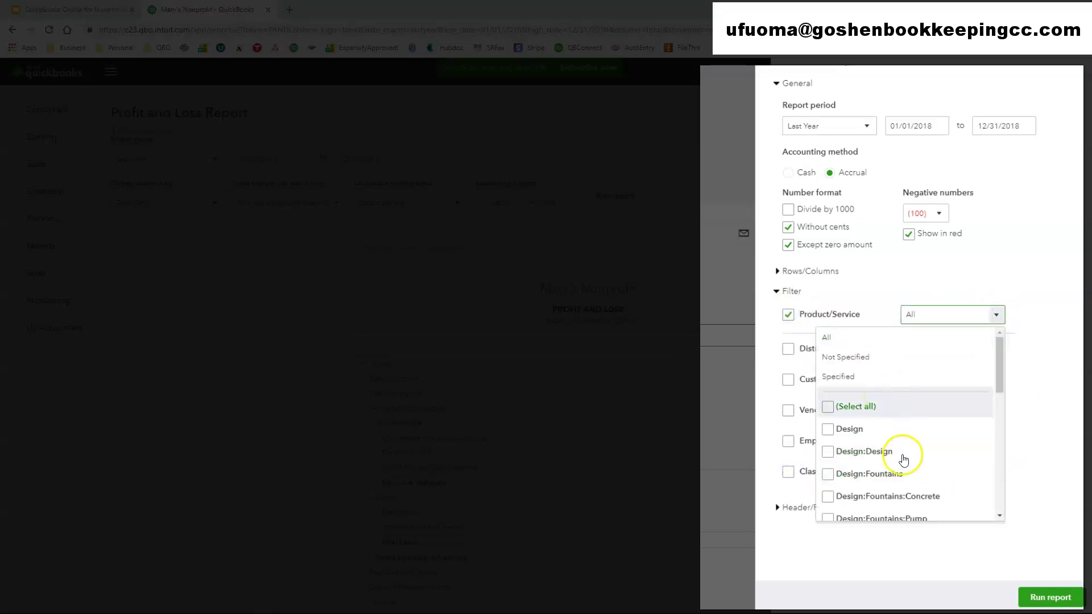
pyautogui.scroll(-5, 904, 483)
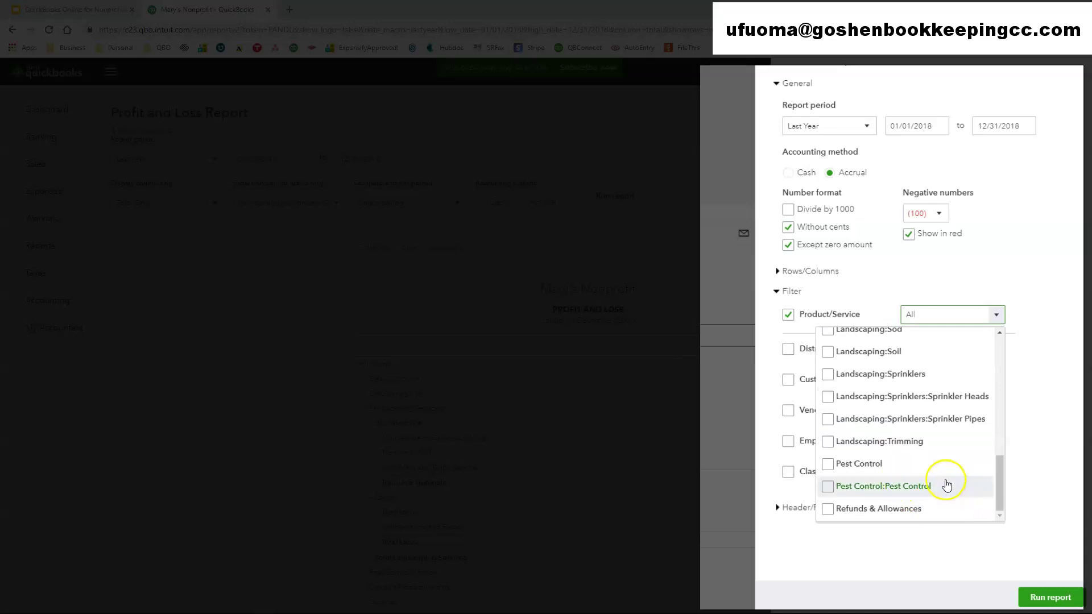
pyautogui.scroll(6, 949, 489)
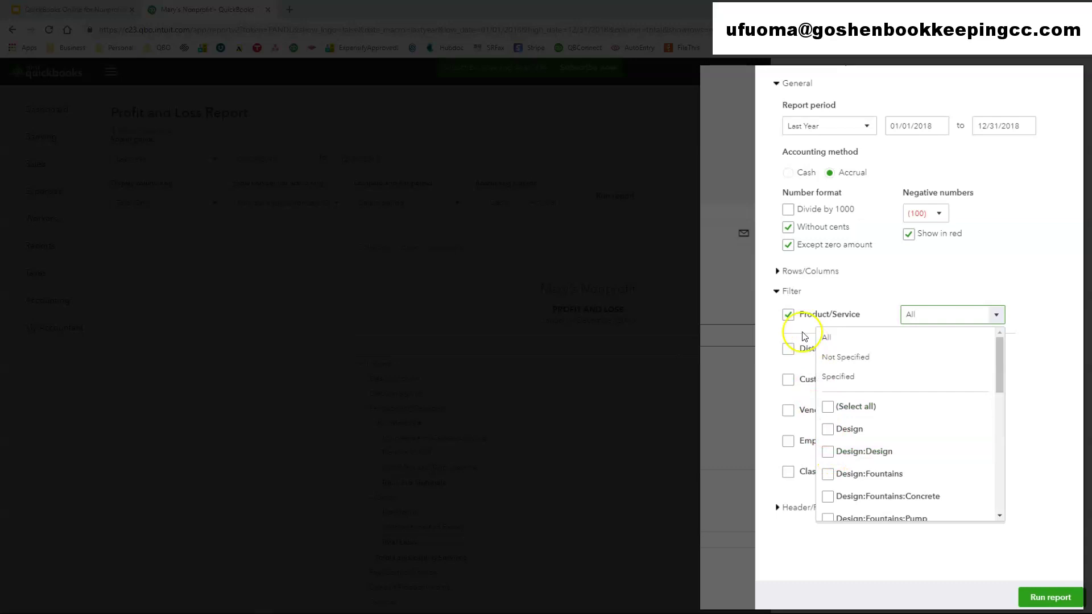
pyautogui.click(788, 314)
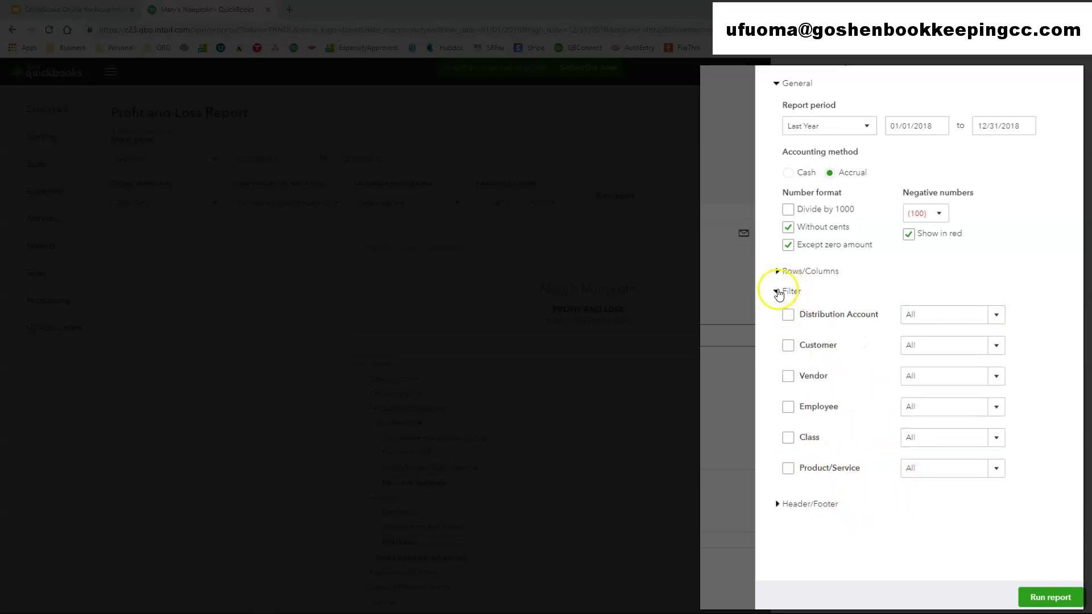
# - Collapse Filter, expand Header/Footer, and select the company name and report title text
pyautogui.click(778, 291)
pyautogui.click(778, 314)
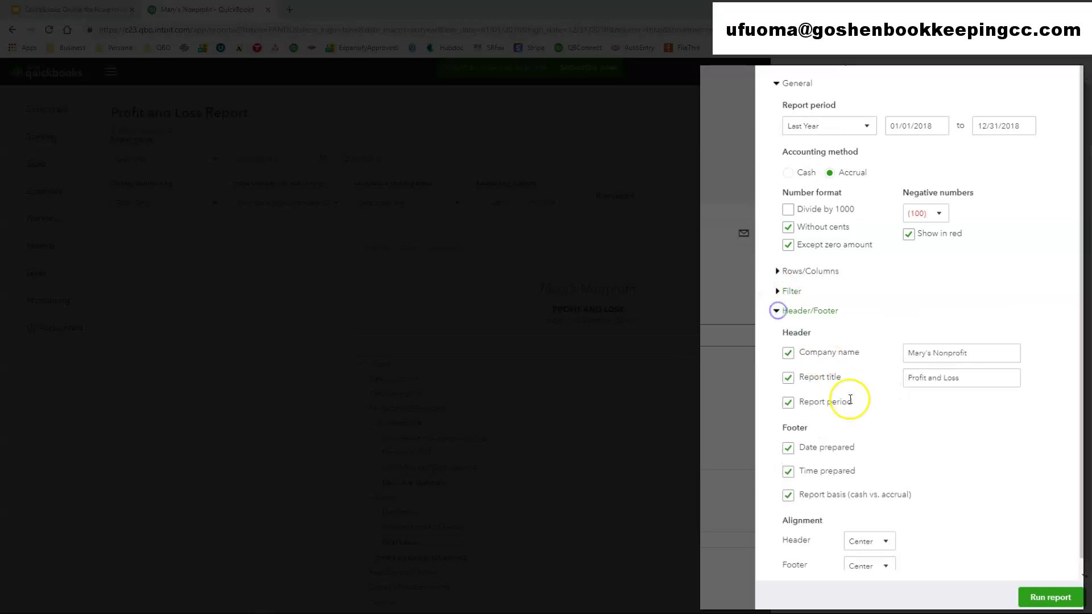
pyautogui.scroll(-1, 950, 467)
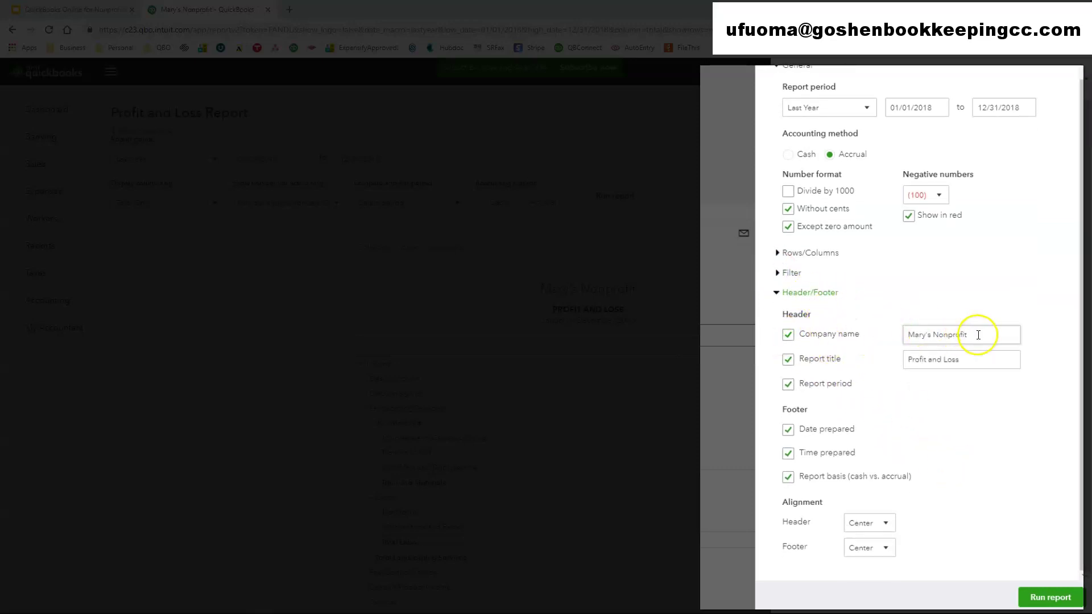
pyautogui.moveTo(978, 334); pyautogui.dragTo(908, 333)
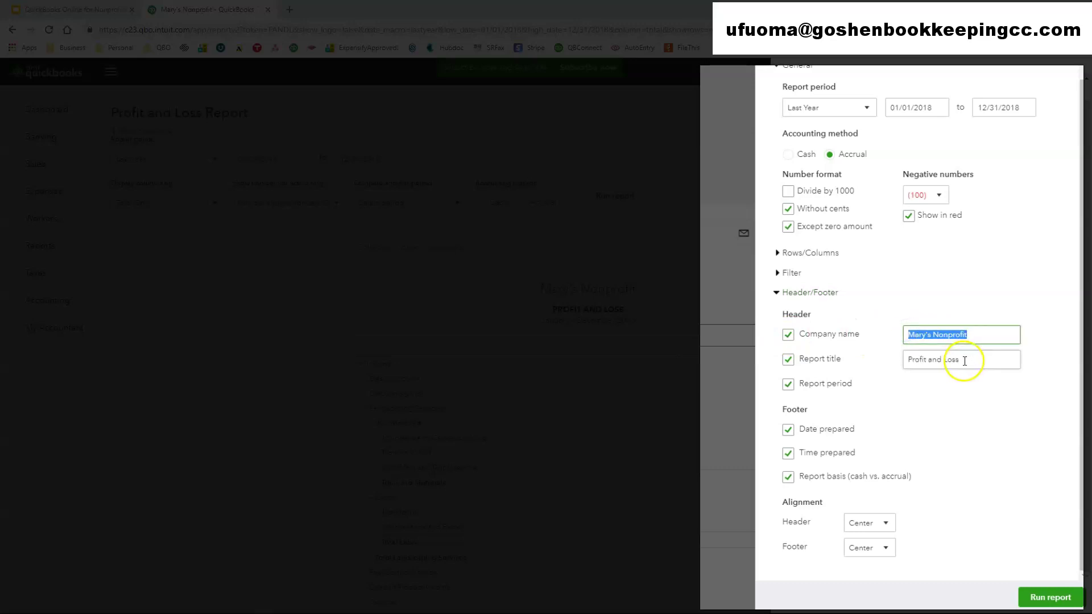
pyautogui.moveTo(963, 361); pyautogui.dragTo(896, 357)
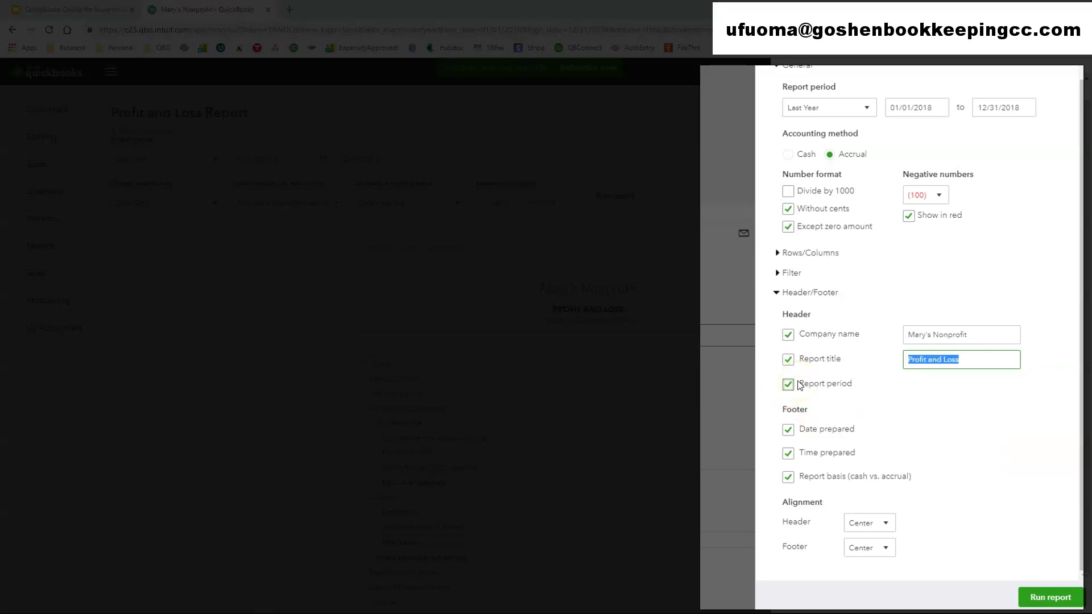
# - Remove date and time prepared from the footer, keeping header and footer alignment Center
pyautogui.click(788, 431)
pyautogui.click(788, 453)
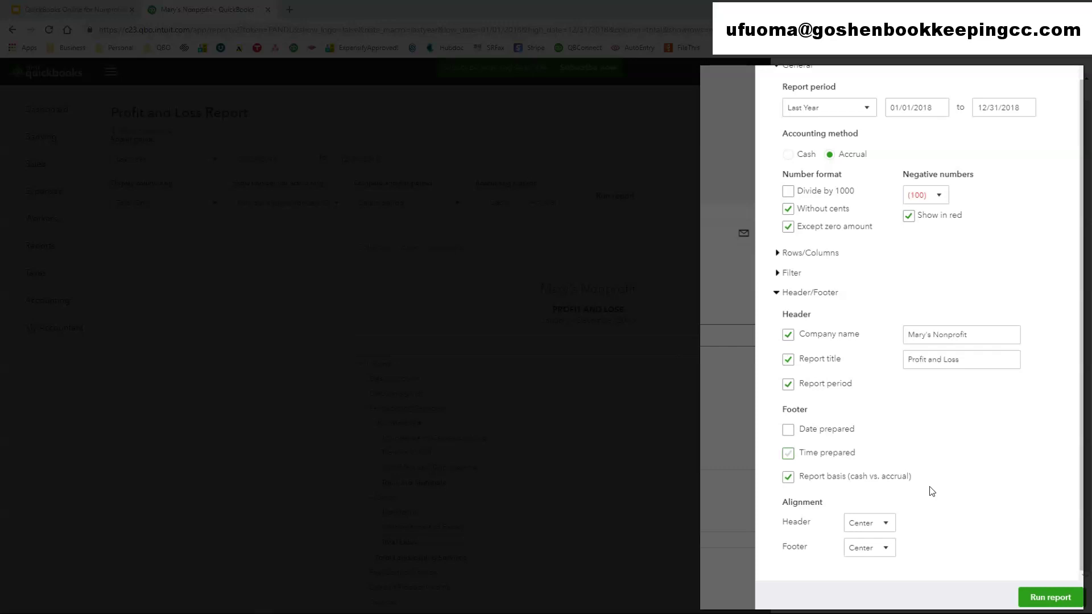
pyautogui.click(885, 522)
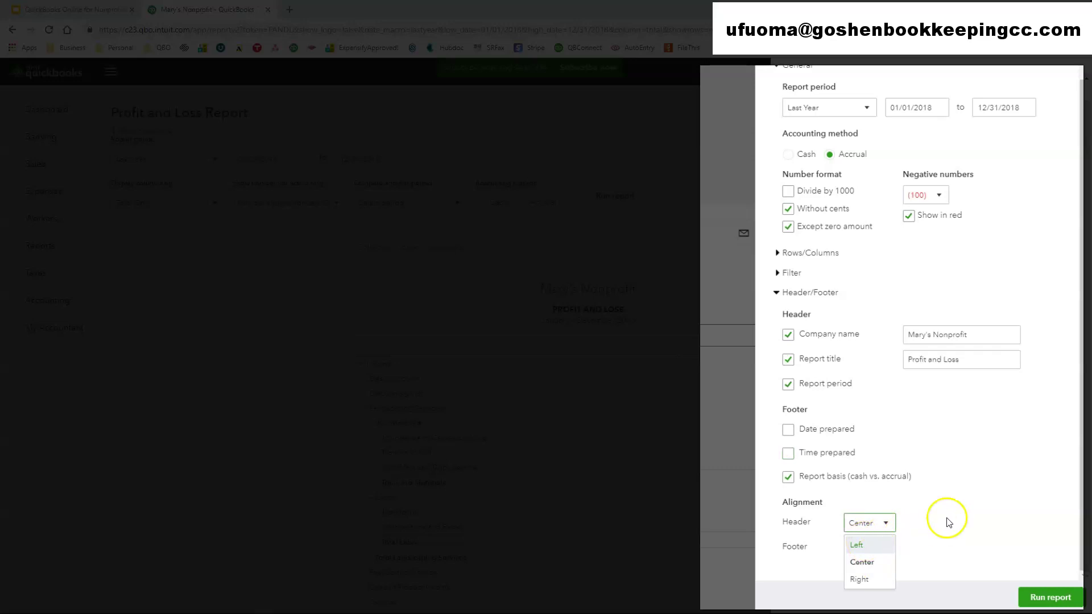
pyautogui.click(954, 513)
pyautogui.click(880, 550)
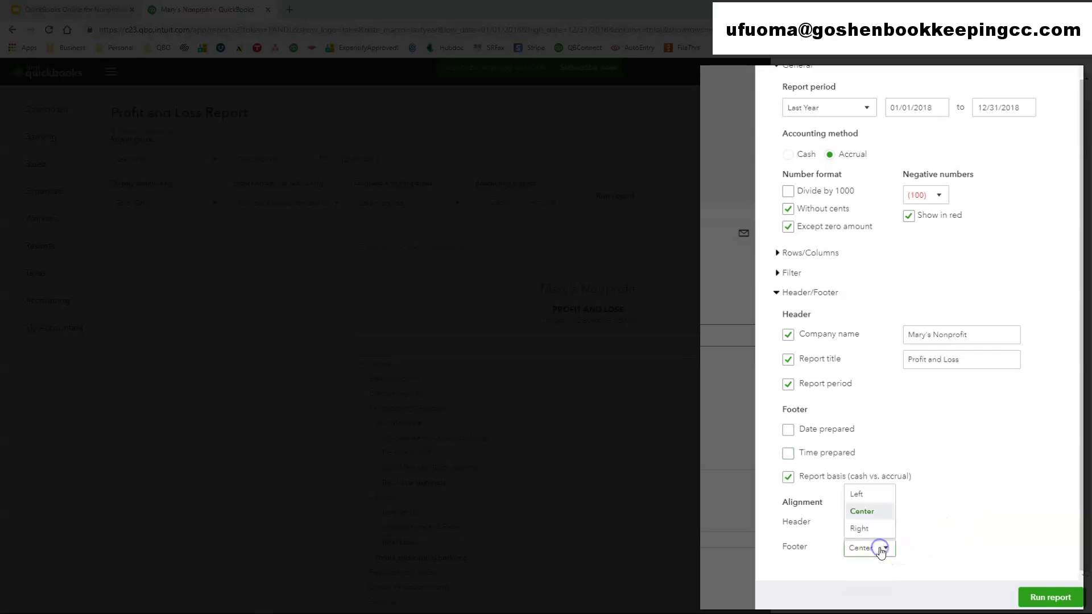
pyautogui.click(946, 502)
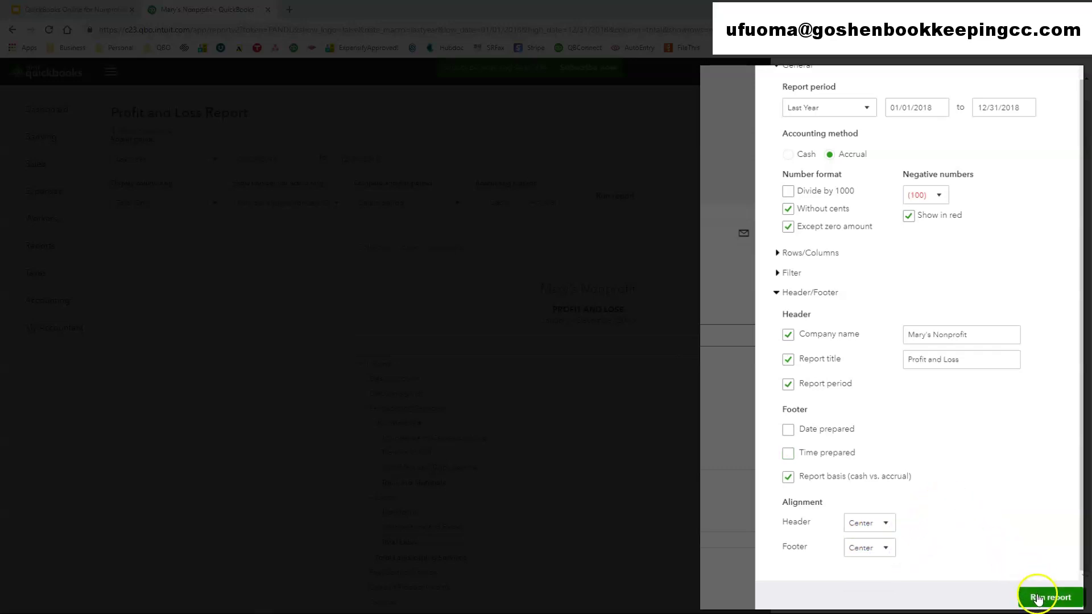
pyautogui.scroll(1, 994, 458)
pyautogui.scroll(-1, 982, 438)
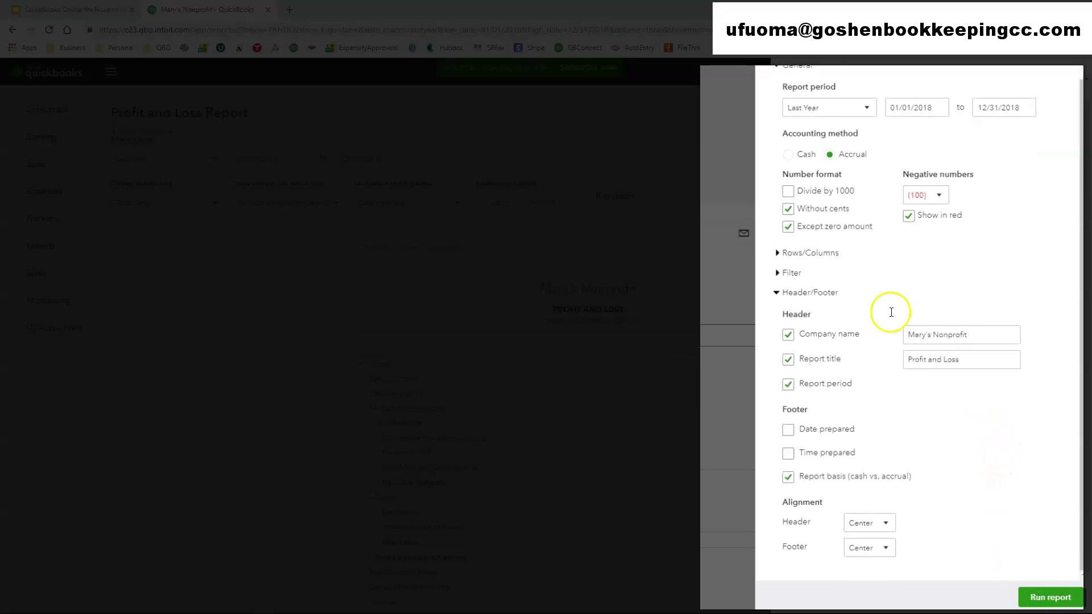
# - Run the Profit and Loss report with the new customizations
pyautogui.click(1051, 596)
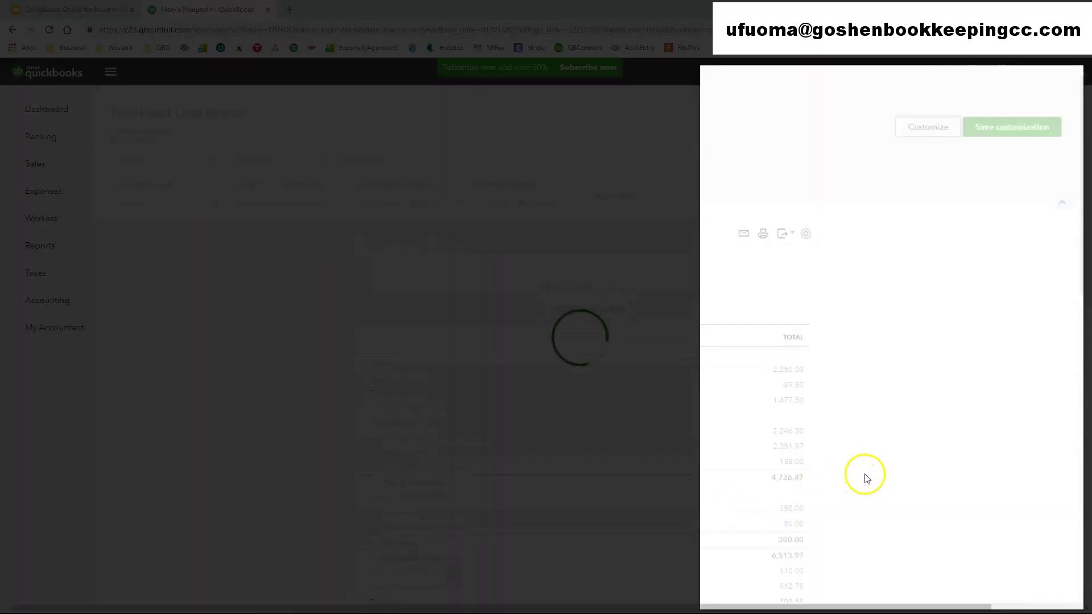
pyautogui.scroll(-10, 861, 475)
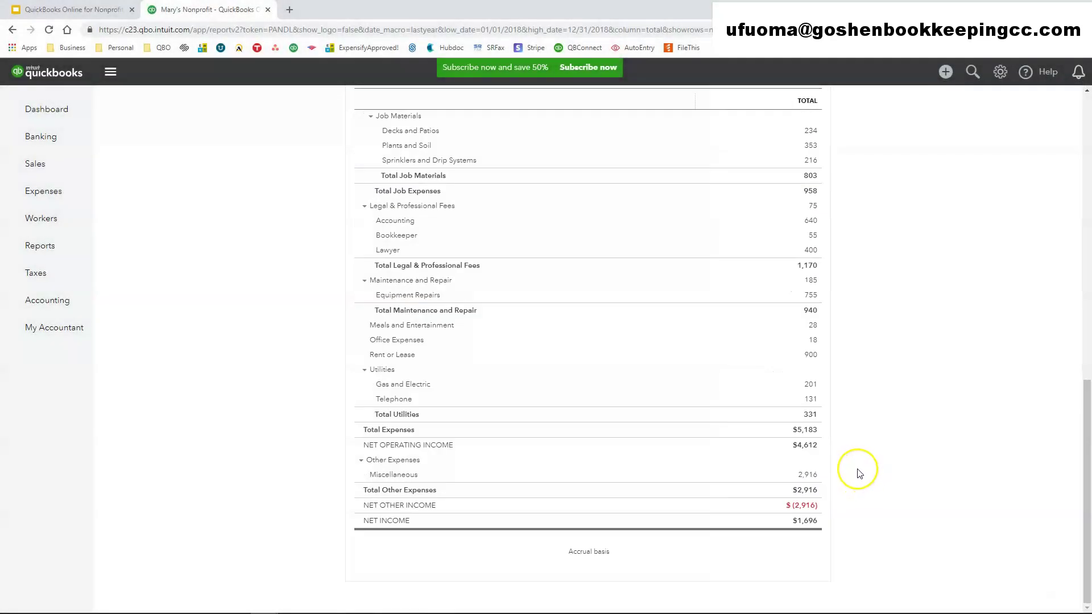
pyautogui.scroll(15, 860, 473)
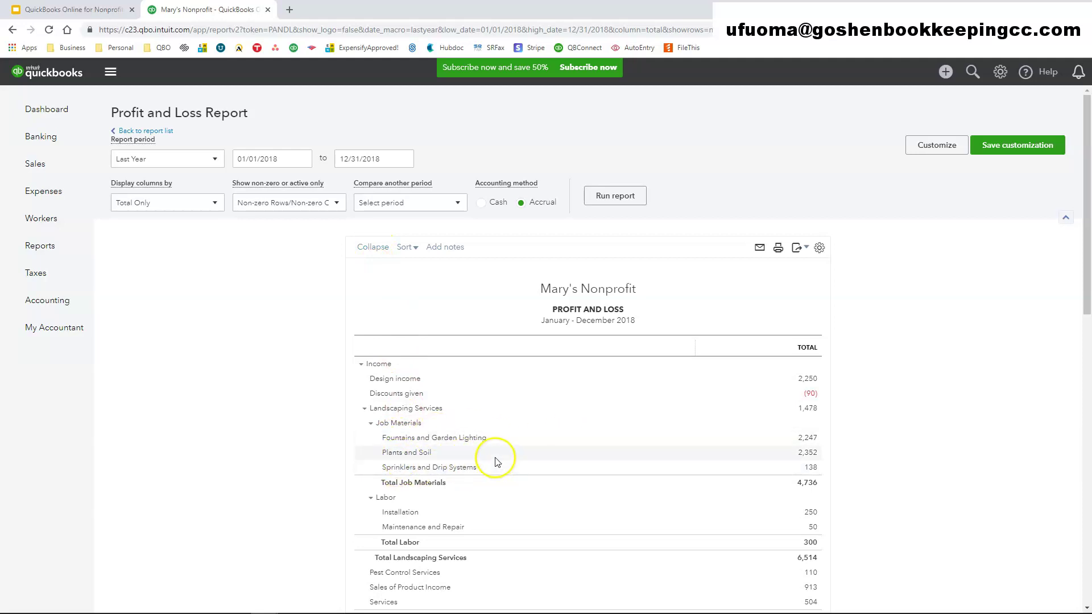
# - Collapse the report to top-level account totals and look at the sort choices
pyautogui.click(370, 248)
pyautogui.scroll(-3, 328, 291)
pyautogui.scroll(-3, 287, 425)
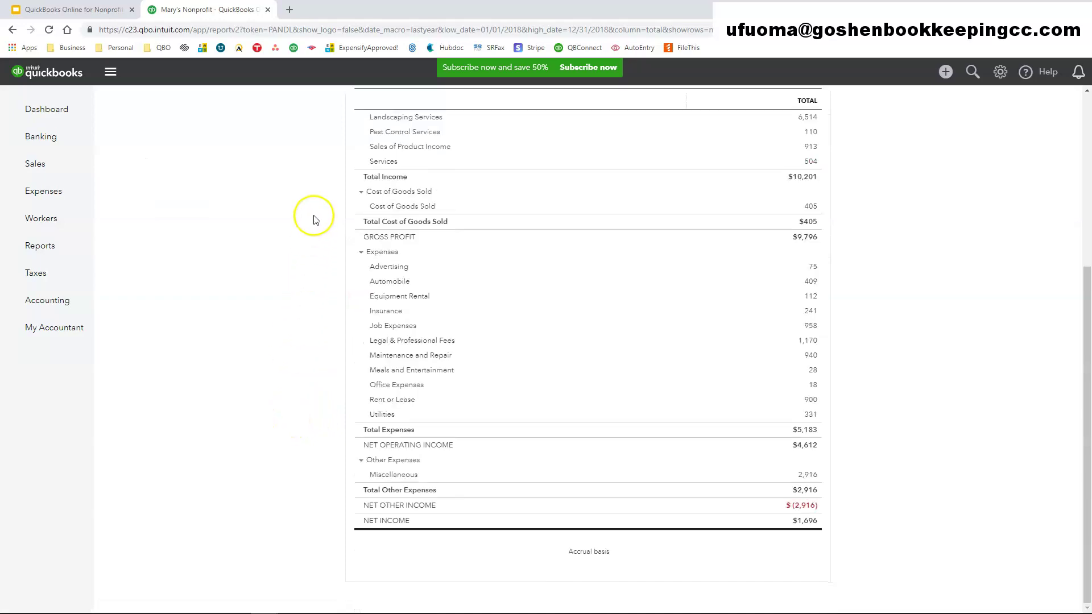
pyautogui.scroll(3, 575, 404)
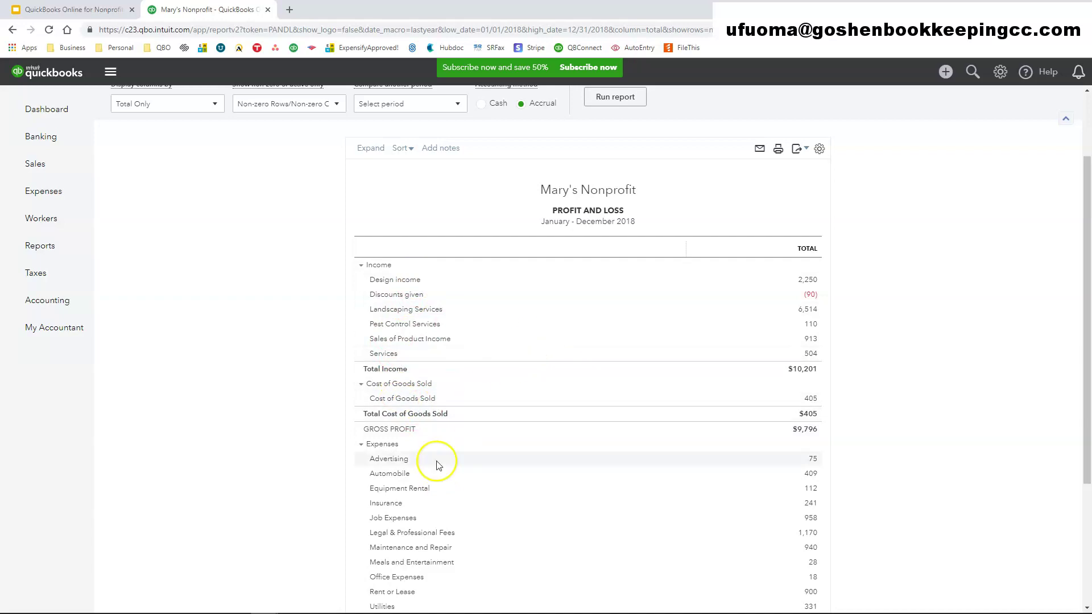
pyautogui.scroll(-3, 502, 528)
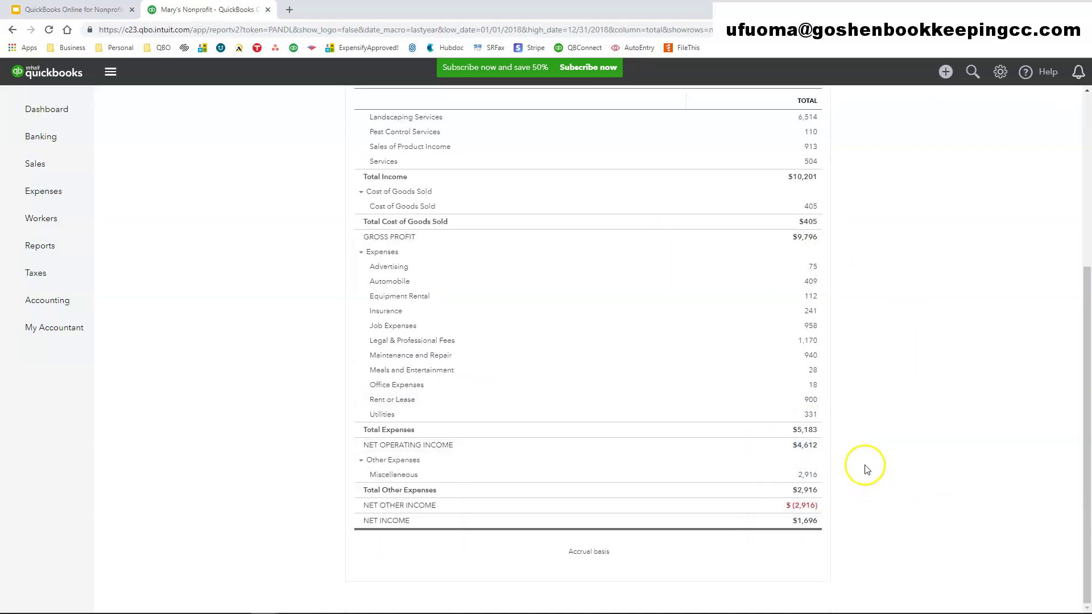
pyautogui.scroll(5, 862, 463)
pyautogui.click(409, 247)
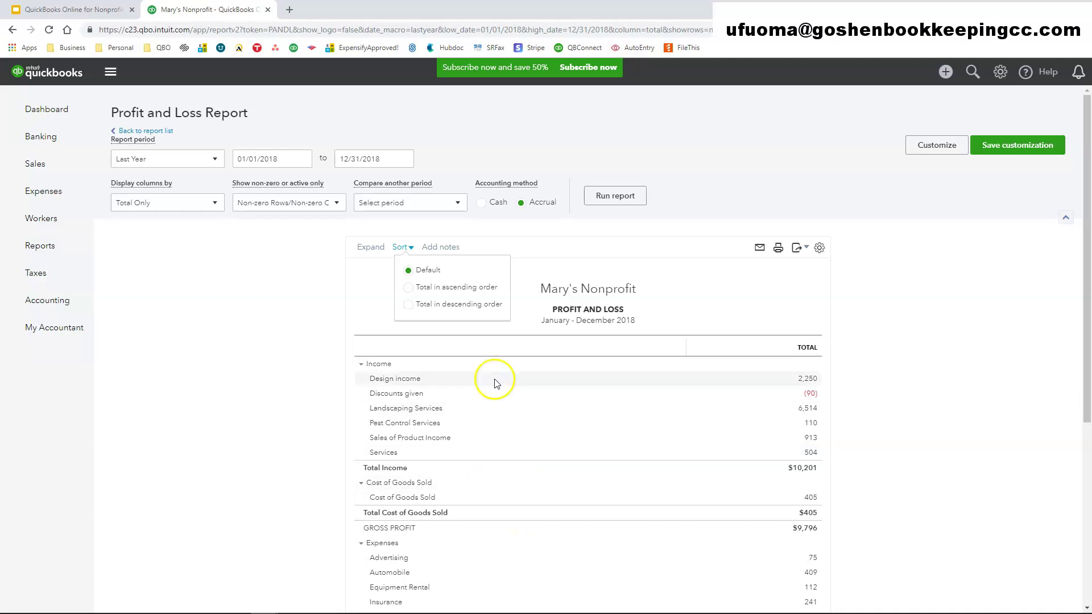
# - Leave the report's sort order at Default
pyautogui.click(500, 325)
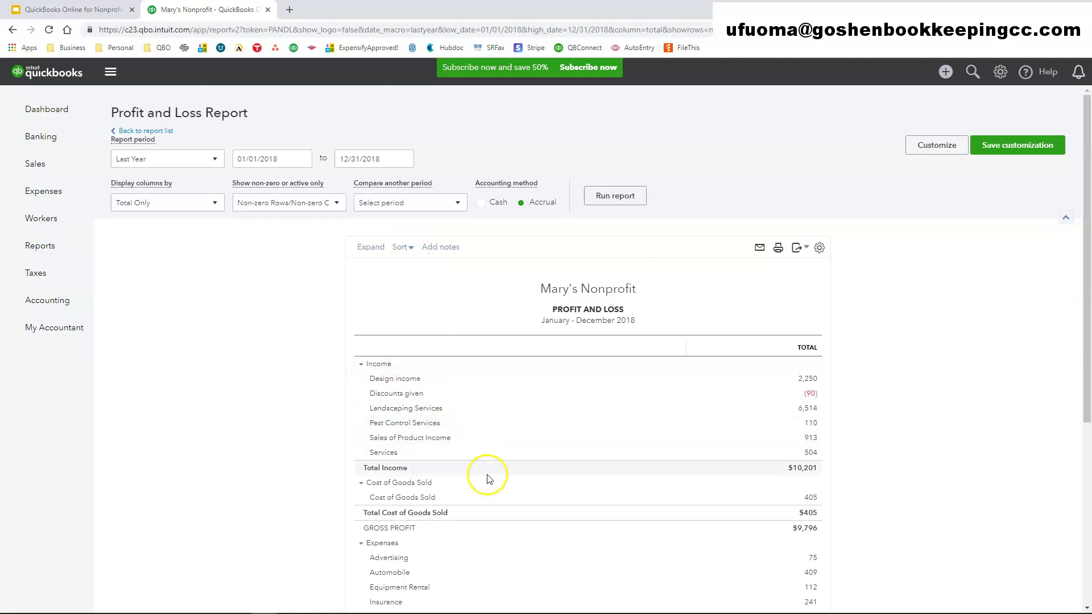
# - Dismiss the empty report notes box and return to the top of the Profit and Loss report
pyautogui.click(440, 247)
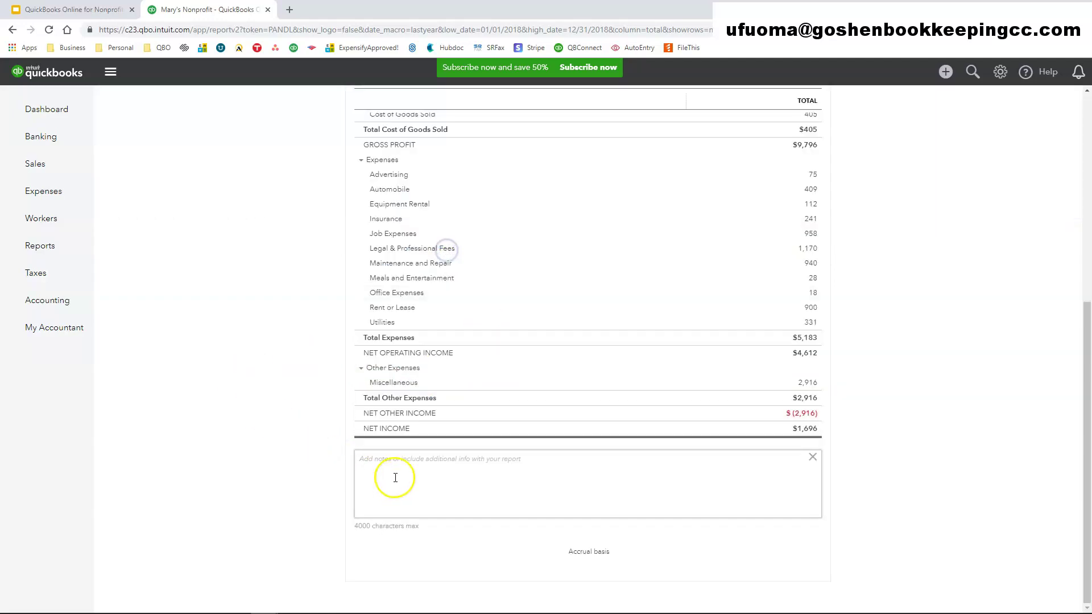
pyautogui.click(399, 461)
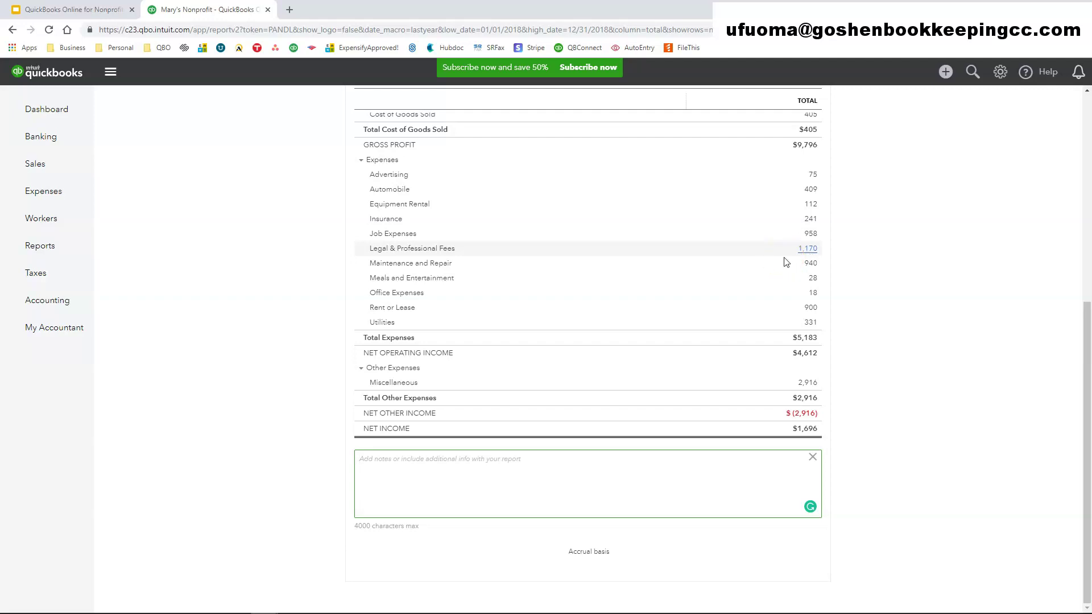
pyautogui.click(363, 469)
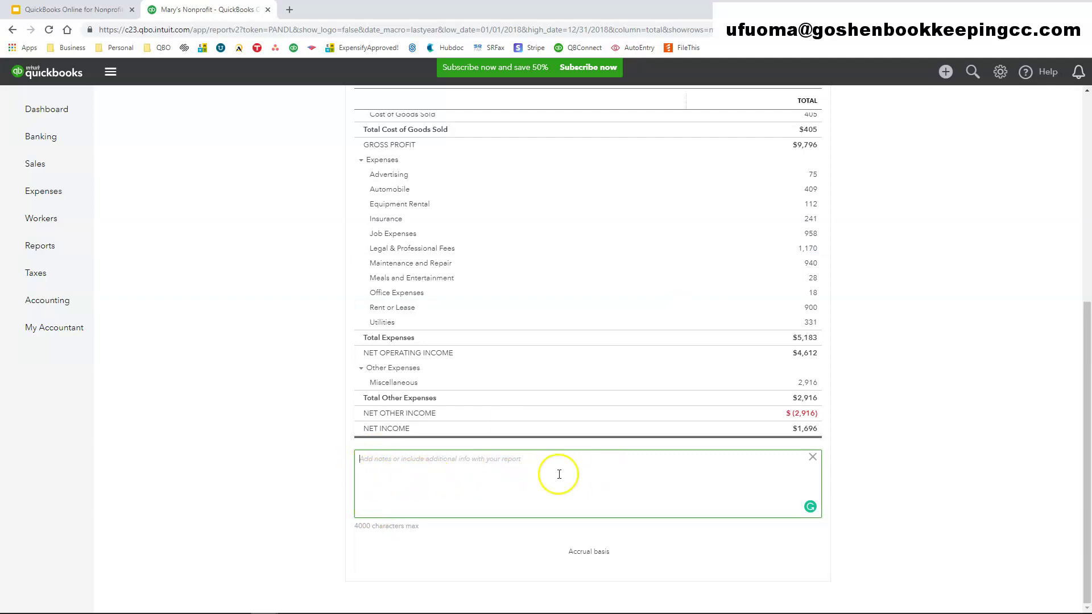
pyautogui.click(949, 449)
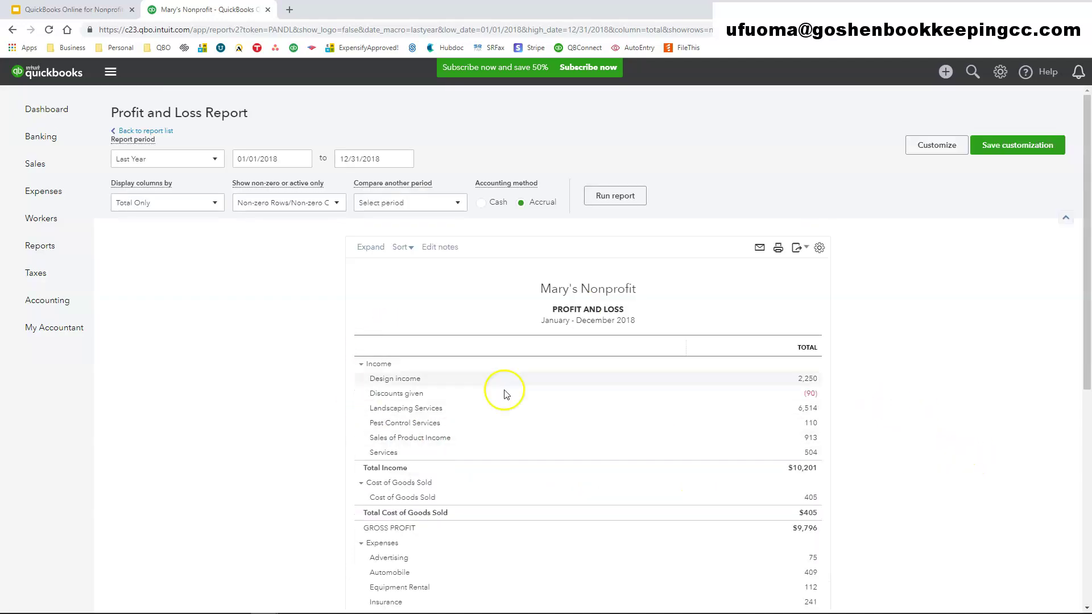
pyautogui.scroll(-7, 247, 431)
pyautogui.scroll(10, 248, 431)
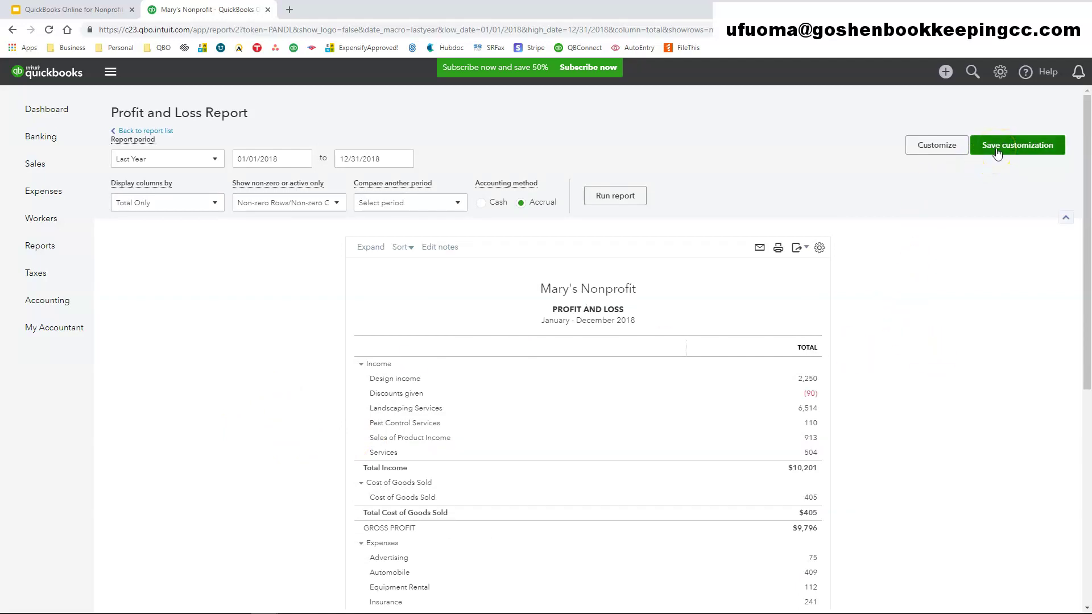
# - Start saving the customization, keeping the report name 'Profit and Loss'
pyautogui.click(1022, 150)
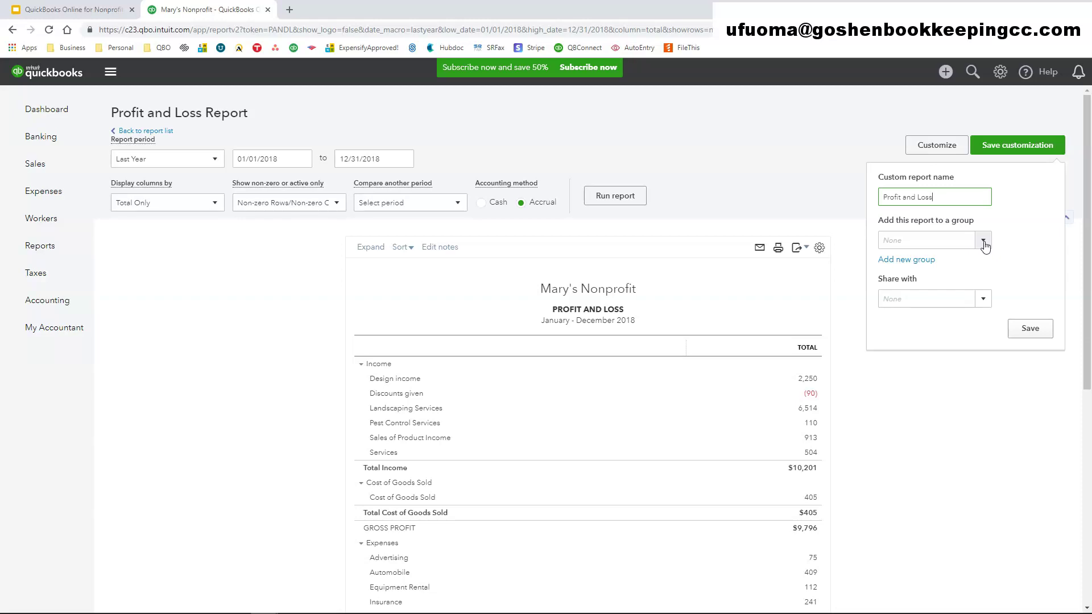
# - Create a new report group named 'Treasurer Report', fixing the 'Treasuer' misspelling
pyautogui.click(905, 260)
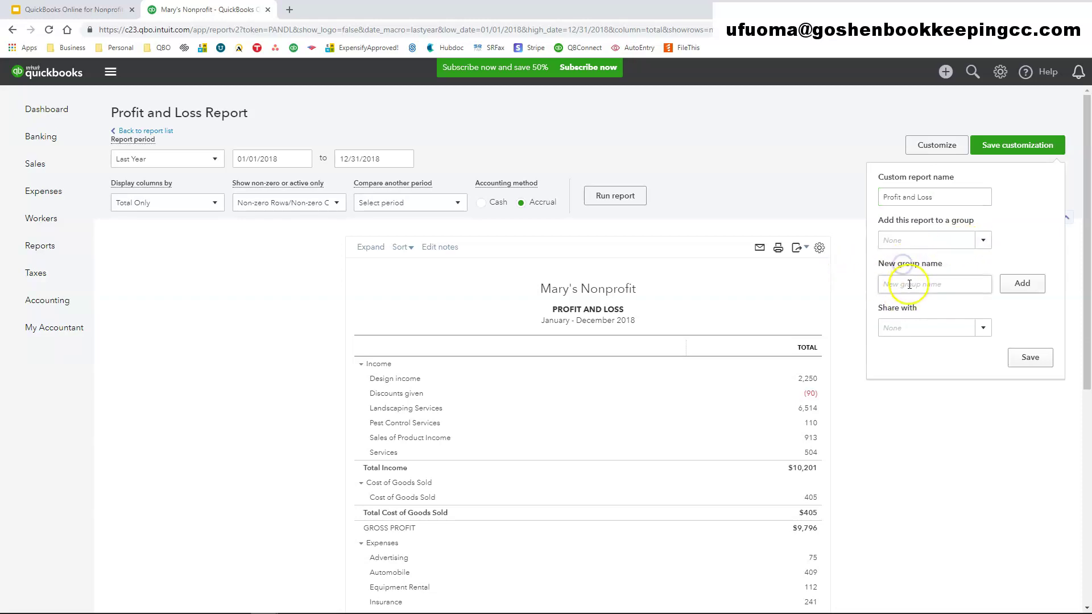
pyautogui.click(908, 285)
pyautogui.write('Treasuer Report')
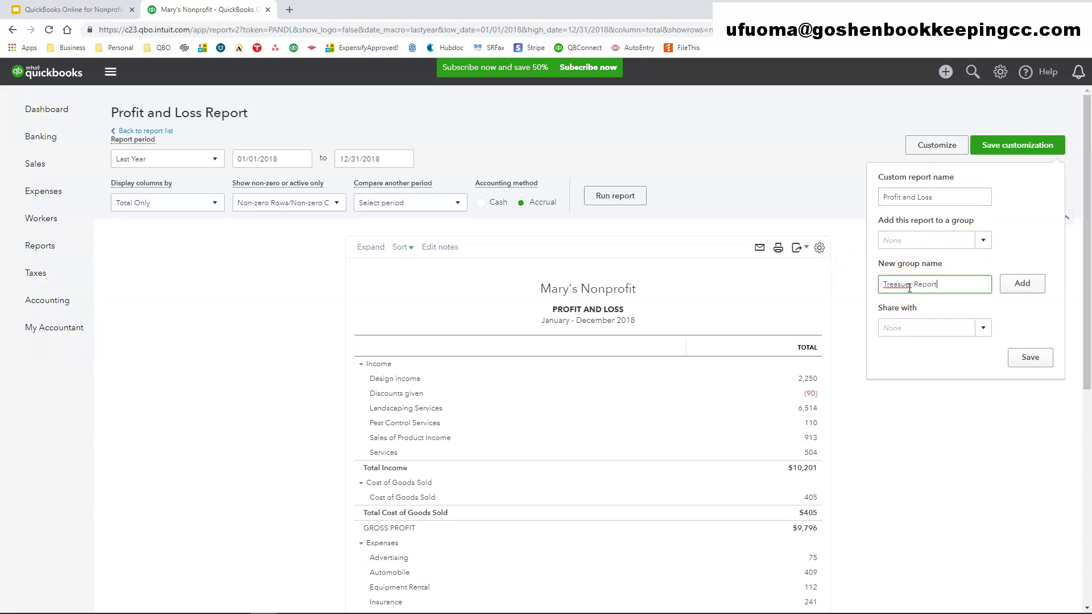
pyautogui.rightClick(903, 285)
pyautogui.click(935, 306)
pyautogui.click(1022, 283)
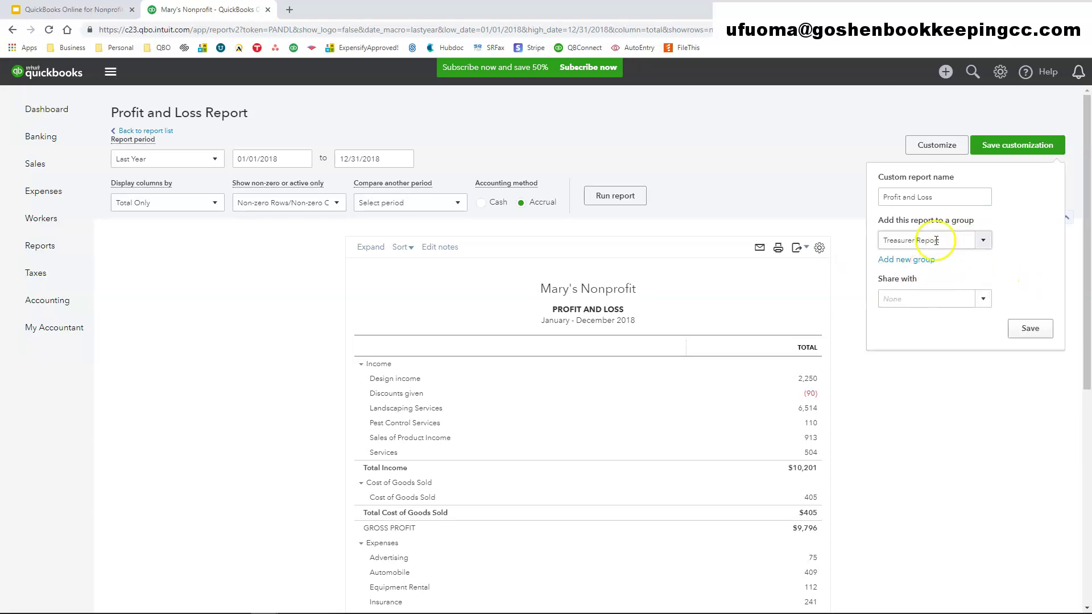
# - Choose the Treasurer Report group, share with None, and save the custom report
pyautogui.click(983, 240)
pyautogui.click(945, 267)
pyautogui.click(983, 302)
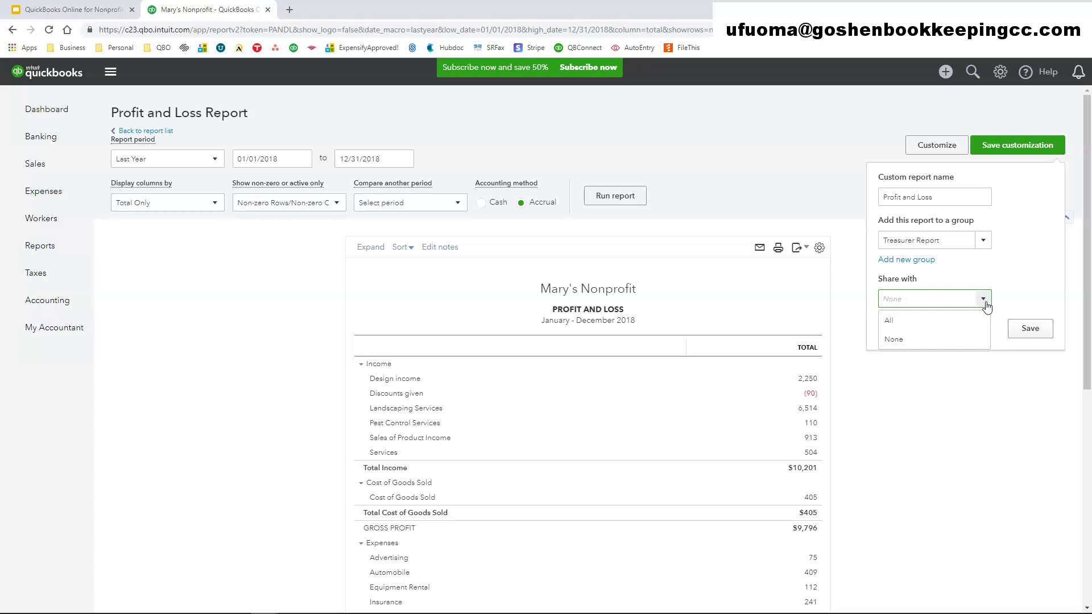
pyautogui.click(905, 339)
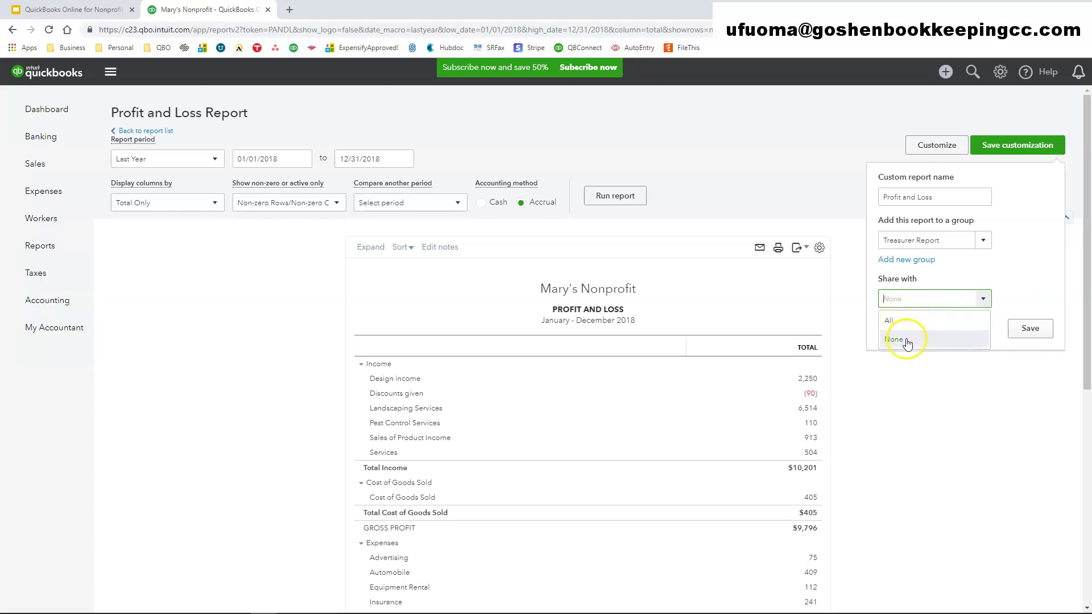
pyautogui.click(1030, 328)
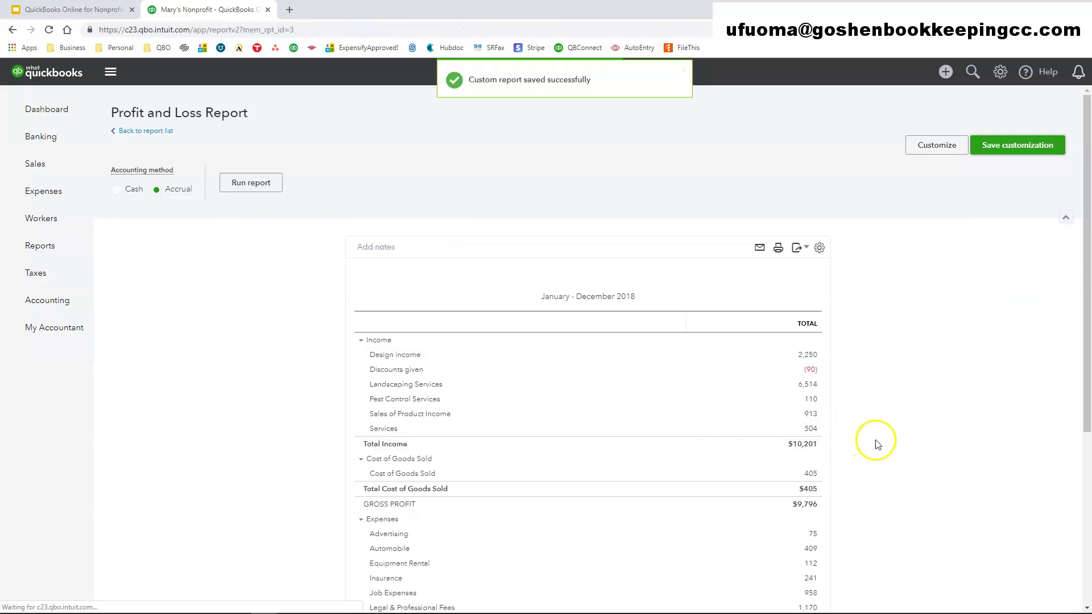
# - Set the Profit and Loss print preview orientation to Landscape
pyautogui.scroll(-2, 904, 398)
pyautogui.scroll(2, 890, 348)
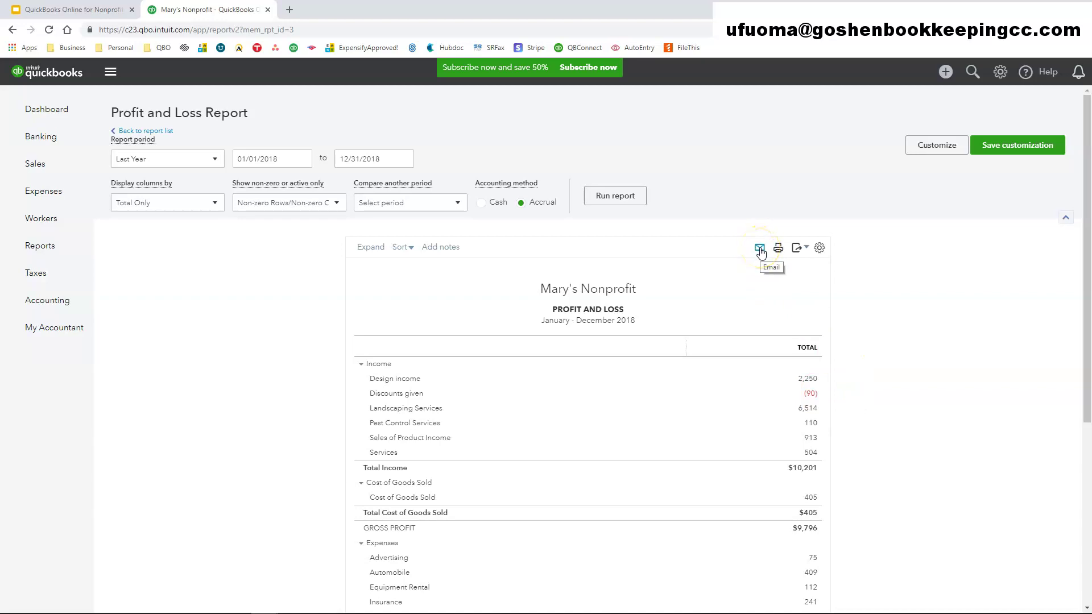
pyautogui.click(780, 253)
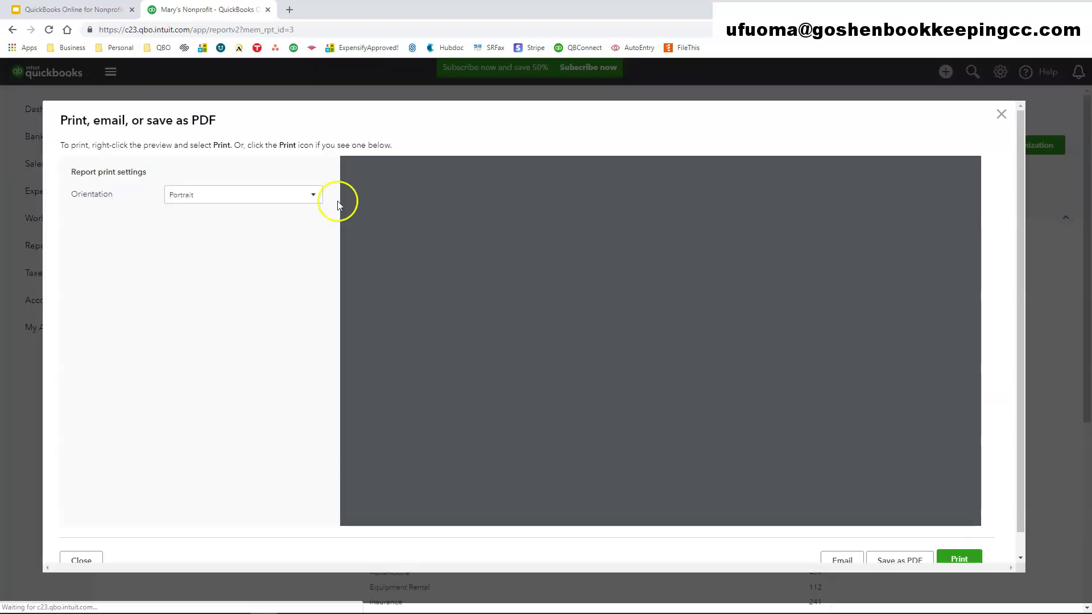
pyautogui.click(315, 195)
pyautogui.click(273, 232)
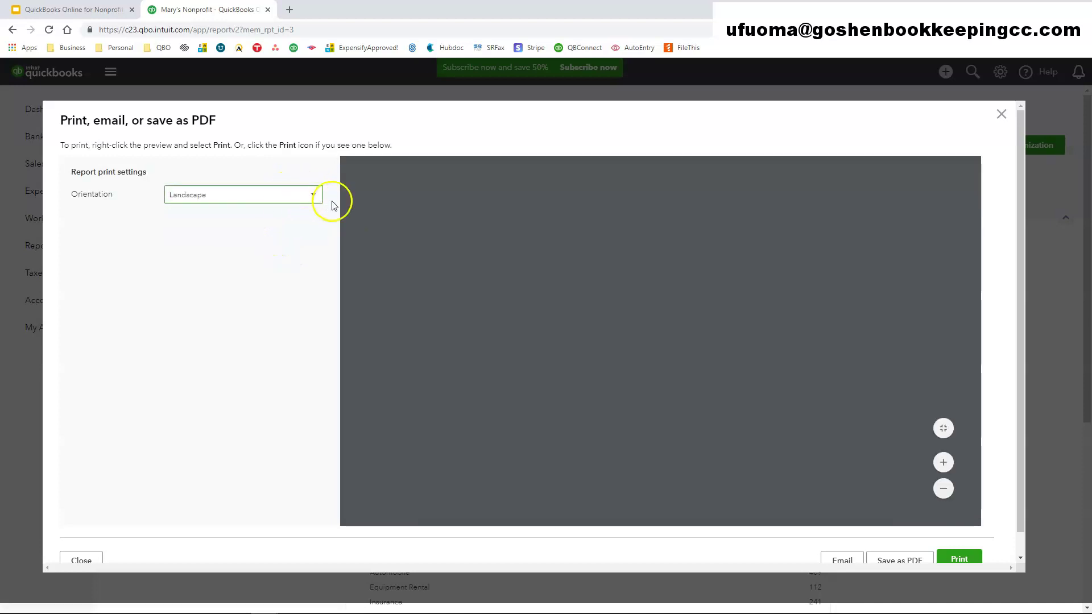
# - Review the landscape preview pages, then bring up the Email Report form
pyautogui.scroll(-10, 806, 415)
pyautogui.scroll(-2, 806, 415)
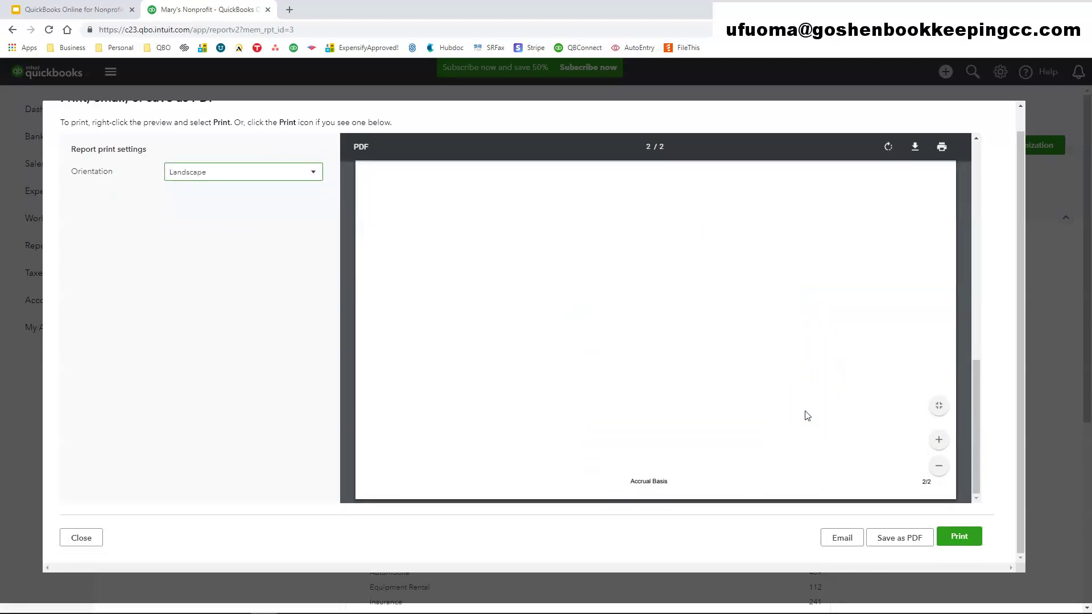
pyautogui.scroll(8, 806, 415)
pyautogui.scroll(1, 806, 415)
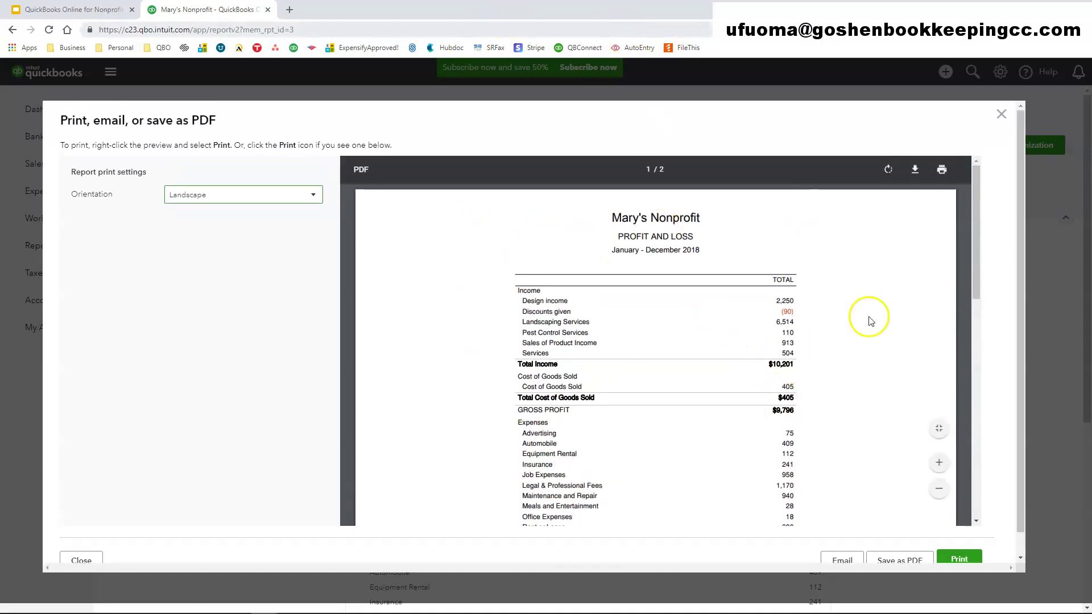
pyautogui.scroll(-10, 847, 469)
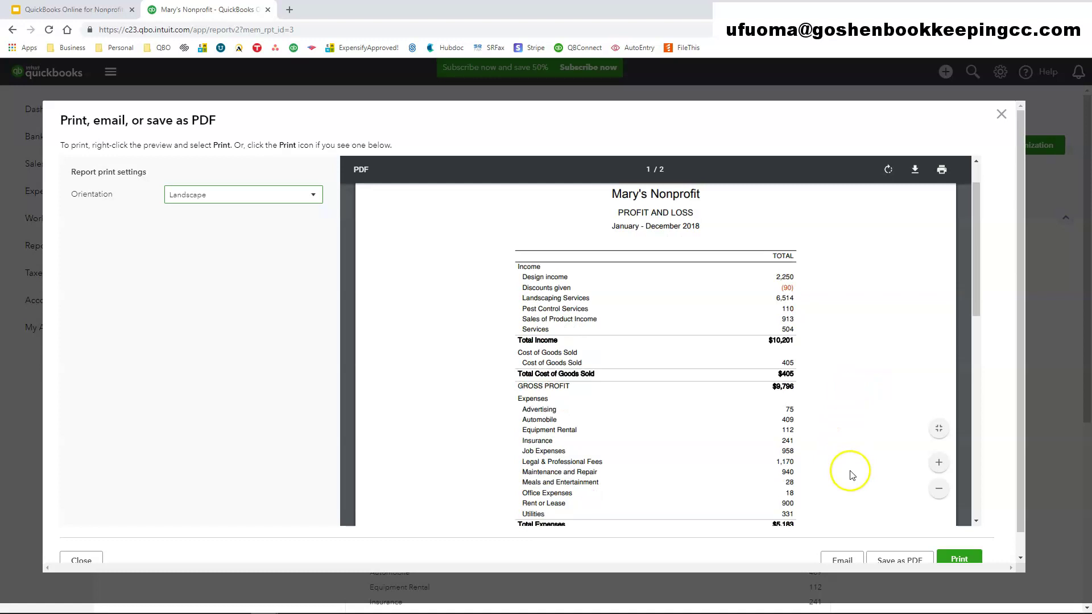
pyautogui.scroll(-1, 1004, 487)
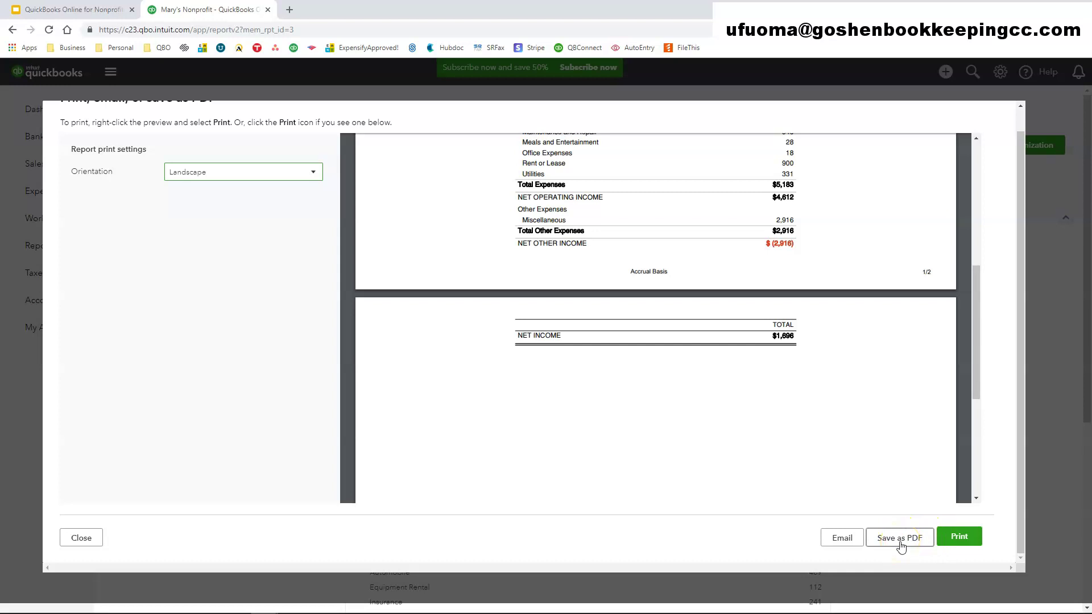
pyautogui.click(839, 536)
# - Cancel the Email Report form without entering a recipient or sending anything
pyautogui.click(409, 224)
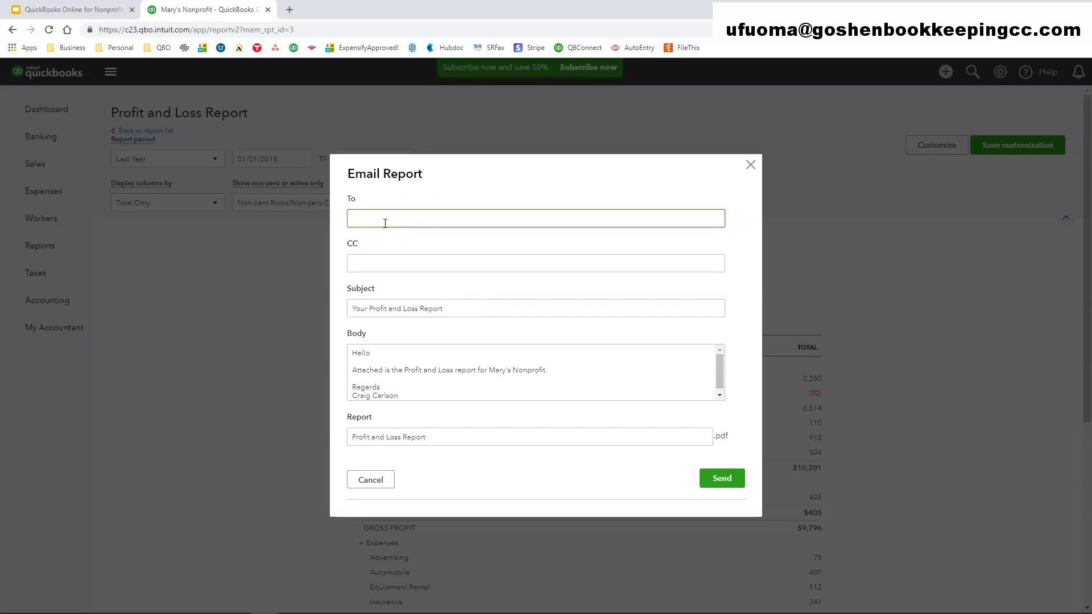
pyautogui.click(385, 222)
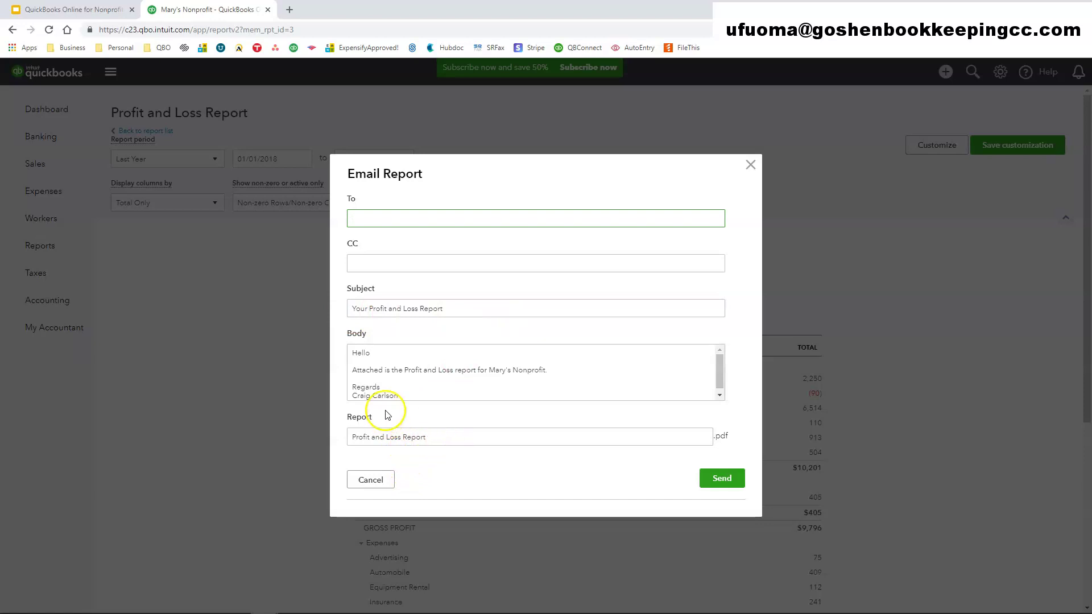
pyautogui.scroll(-1, 400, 378)
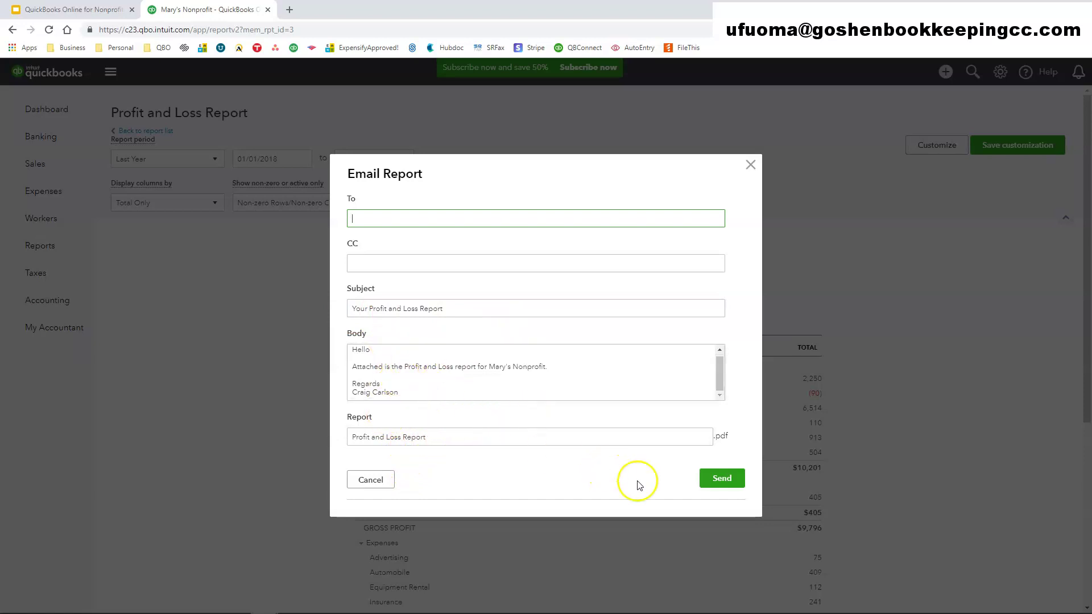
pyautogui.click(381, 480)
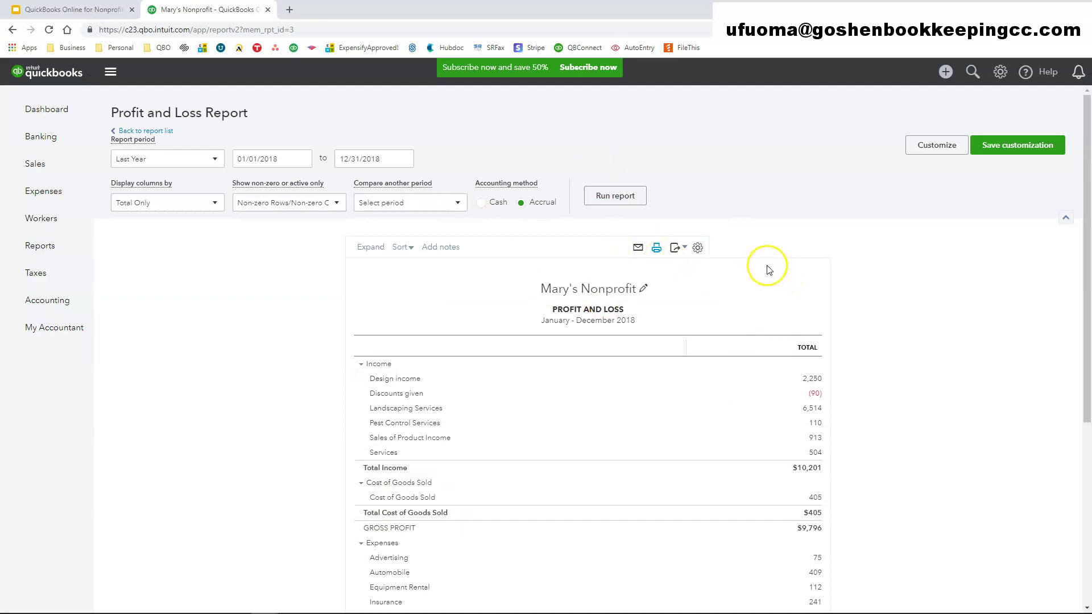
# - Check the gear menu's Display density setting, then dismiss it
pyautogui.click(697, 247)
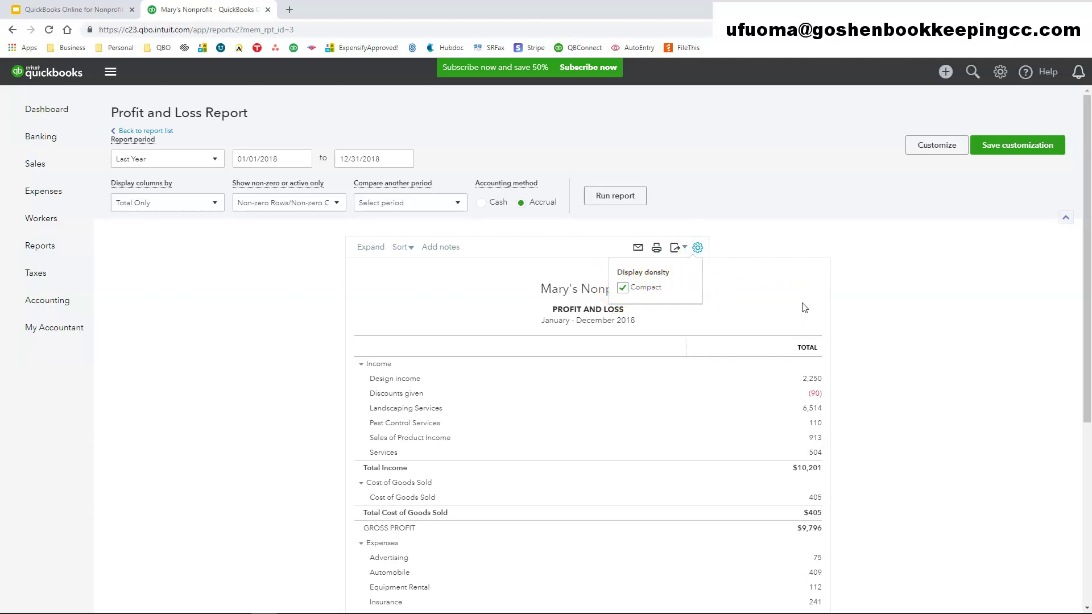
pyautogui.click(842, 290)
pyautogui.scroll(-4, 824, 330)
pyautogui.scroll(5, 895, 331)
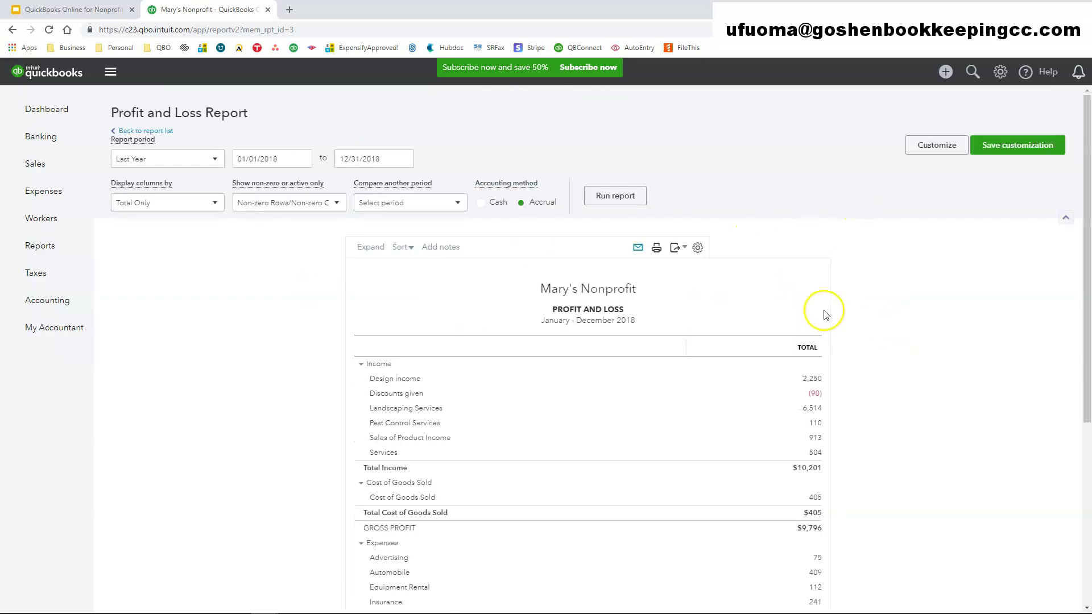
# - Save the customization as Profit and Loss in the Treasurer Report group
pyautogui.click(987, 147)
pyautogui.click(1028, 329)
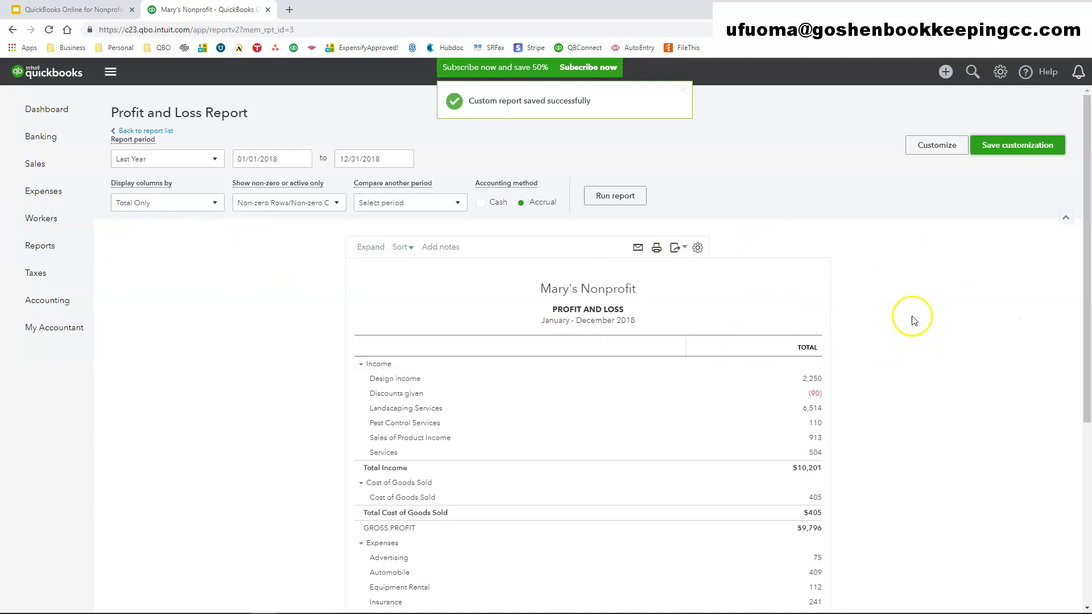
pyautogui.click(1000, 149)
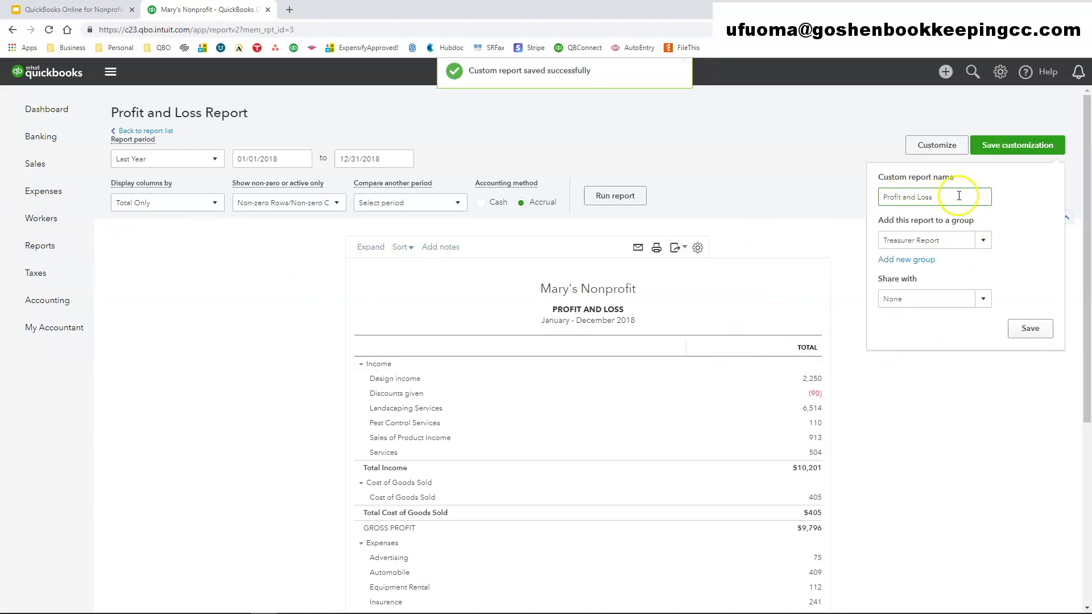
pyautogui.click(1029, 329)
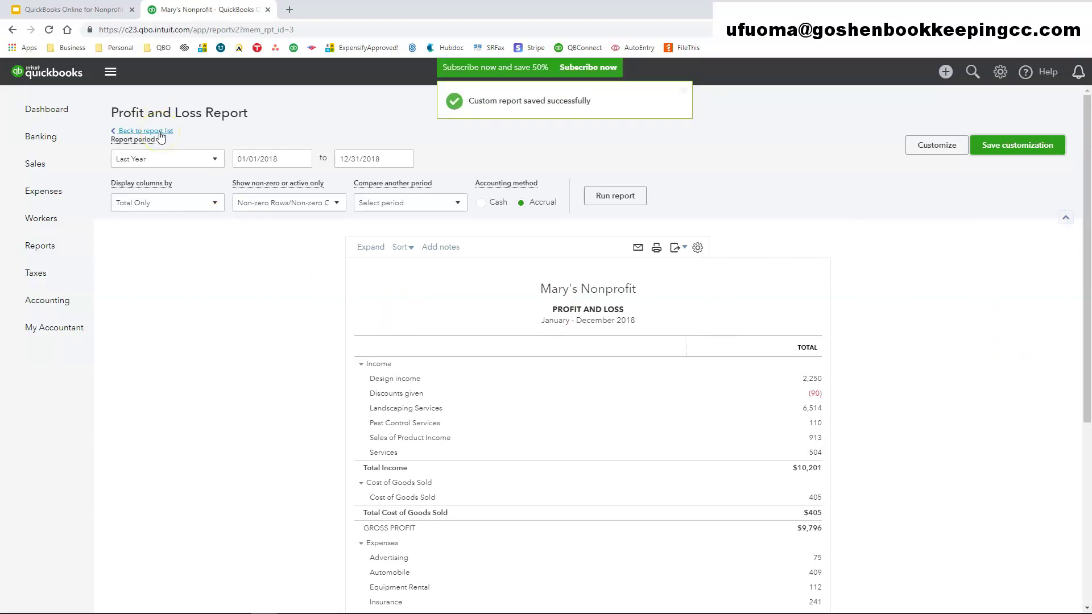
# - From the Custom Reports list, open Edit for the Treasurer Report group
pyautogui.click(159, 133)
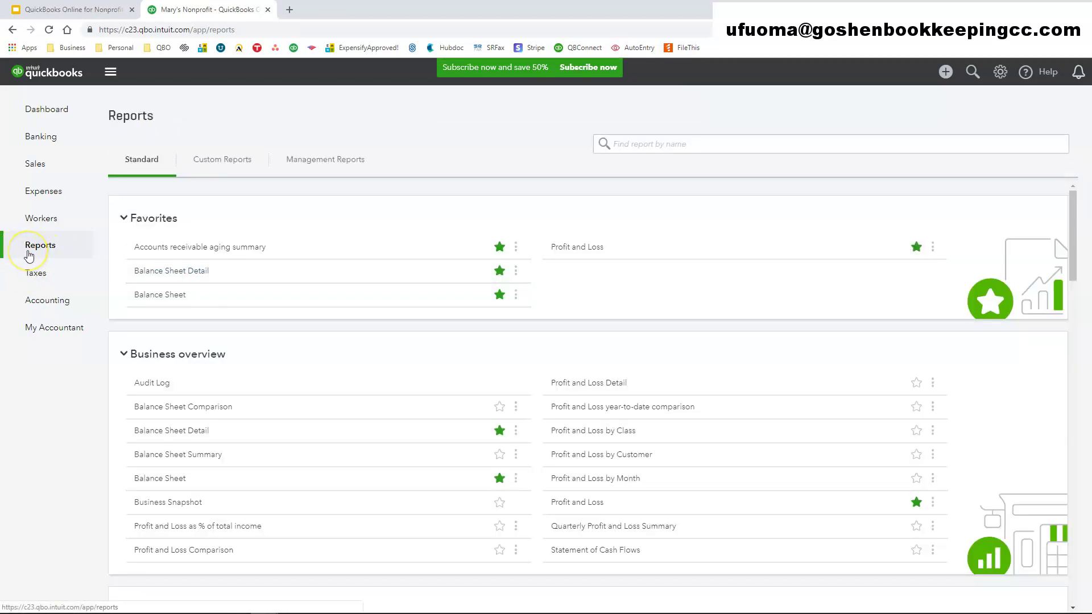
pyautogui.click(221, 165)
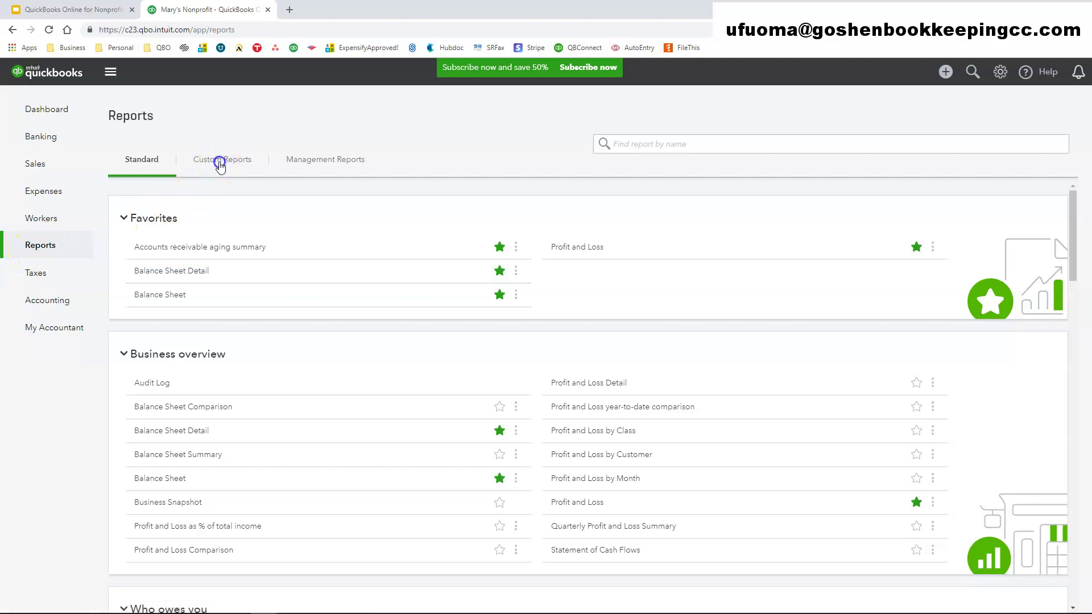
pyautogui.click(220, 165)
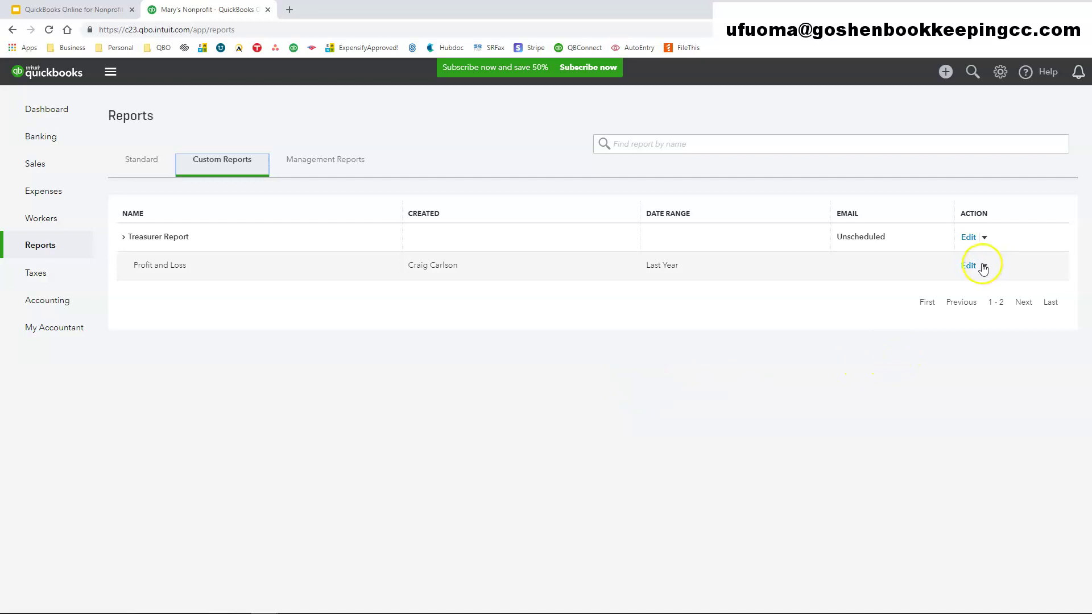
pyautogui.click(985, 238)
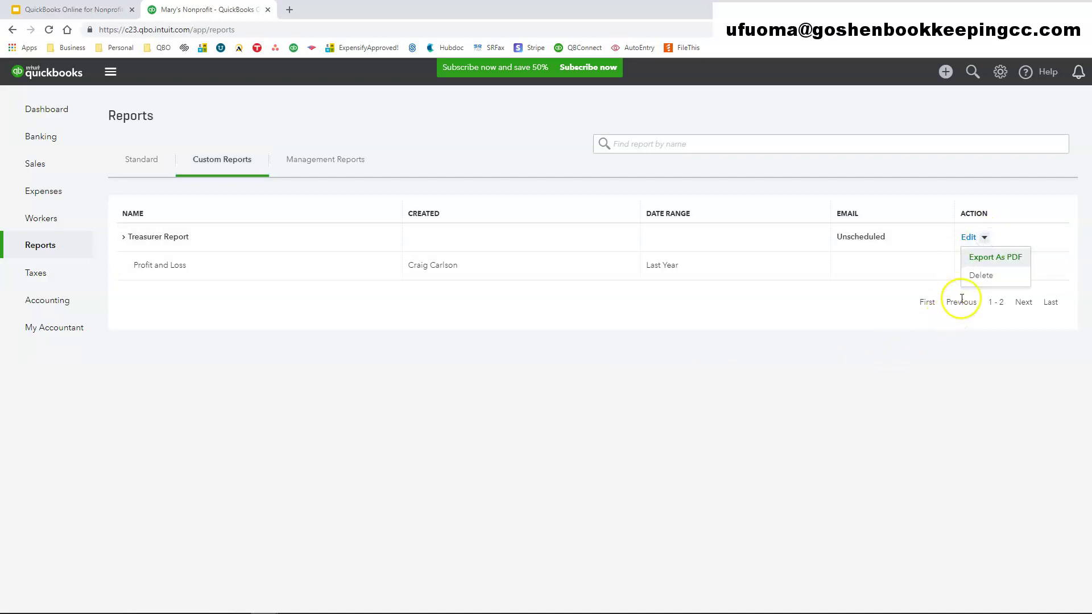
pyautogui.click(984, 260)
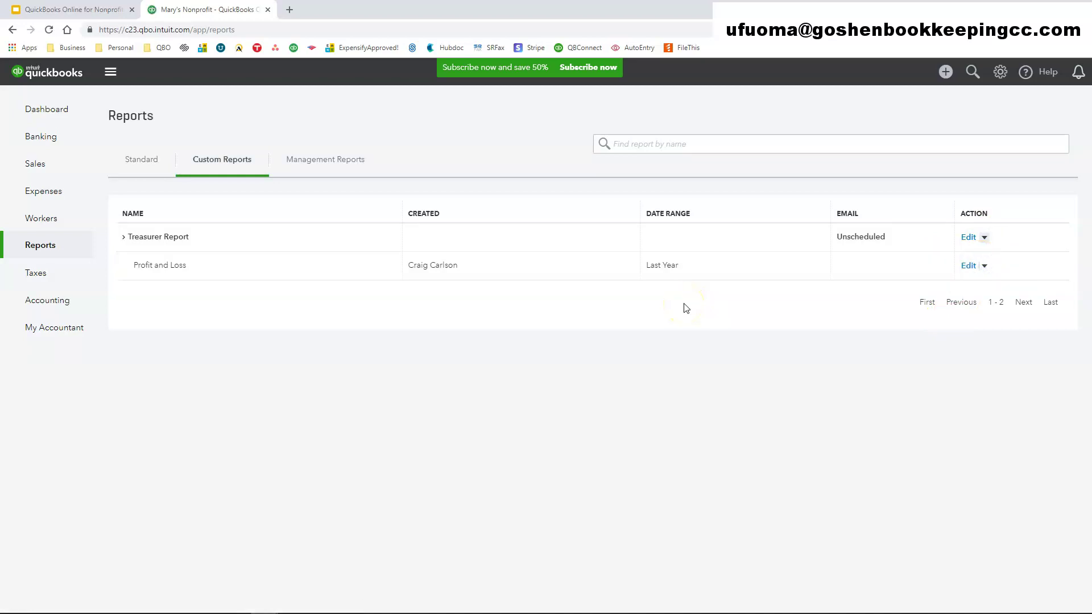
pyautogui.click(983, 239)
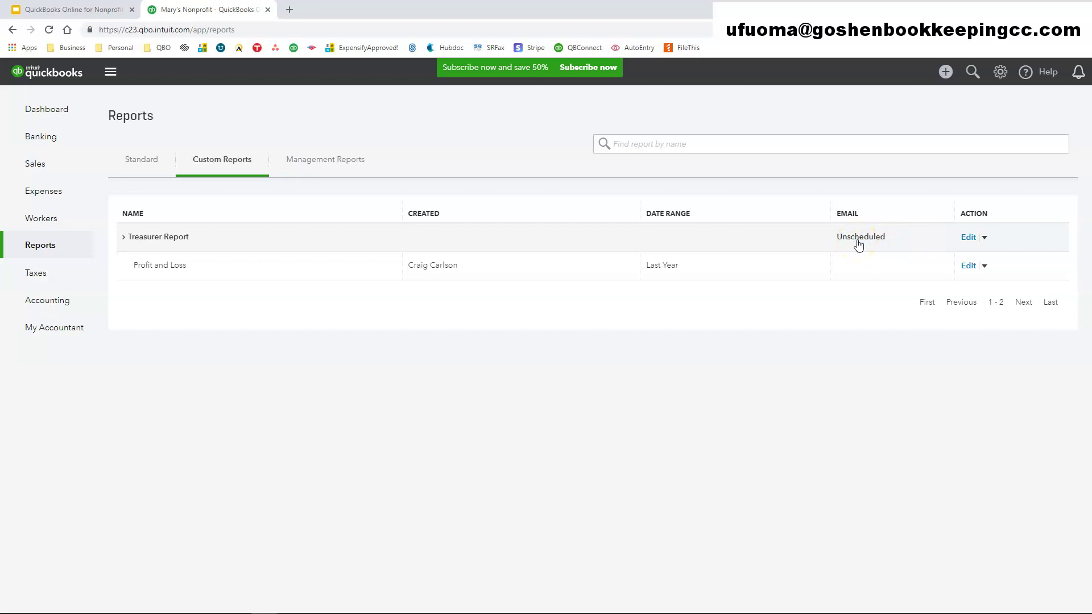
pyautogui.click(969, 239)
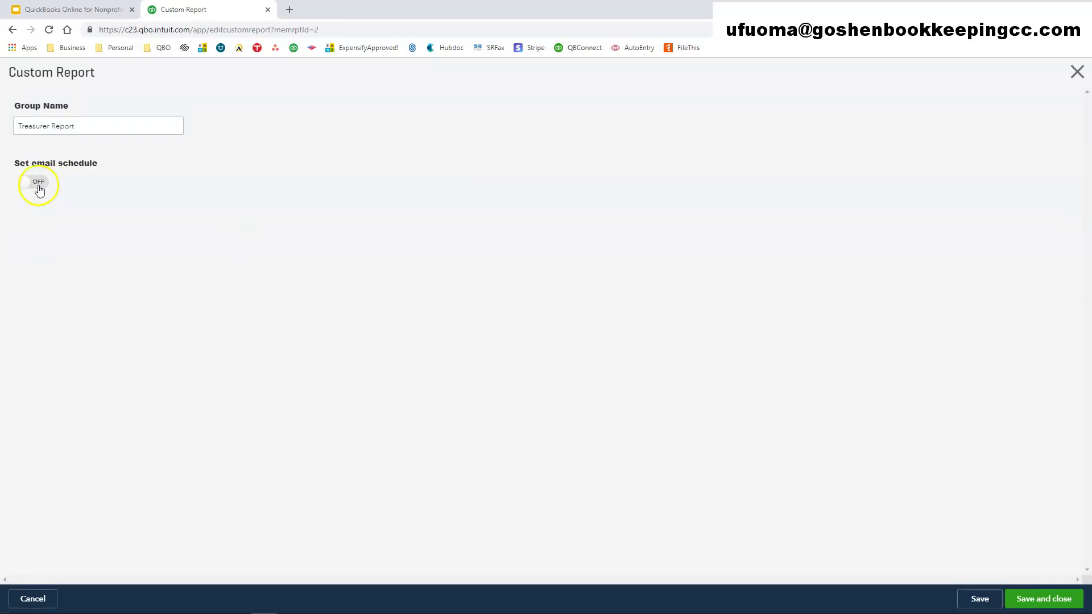
# - Turn on the email schedule, repeating Monthly on day 10th
pyautogui.click(39, 190)
pyautogui.scroll(-1, 405, 313)
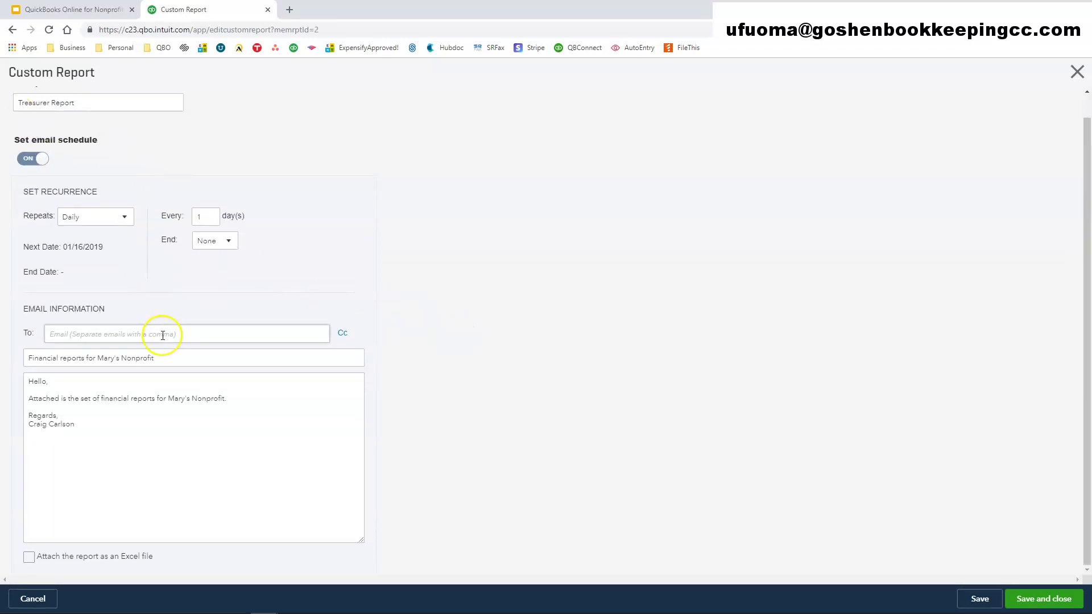
pyautogui.click(120, 218)
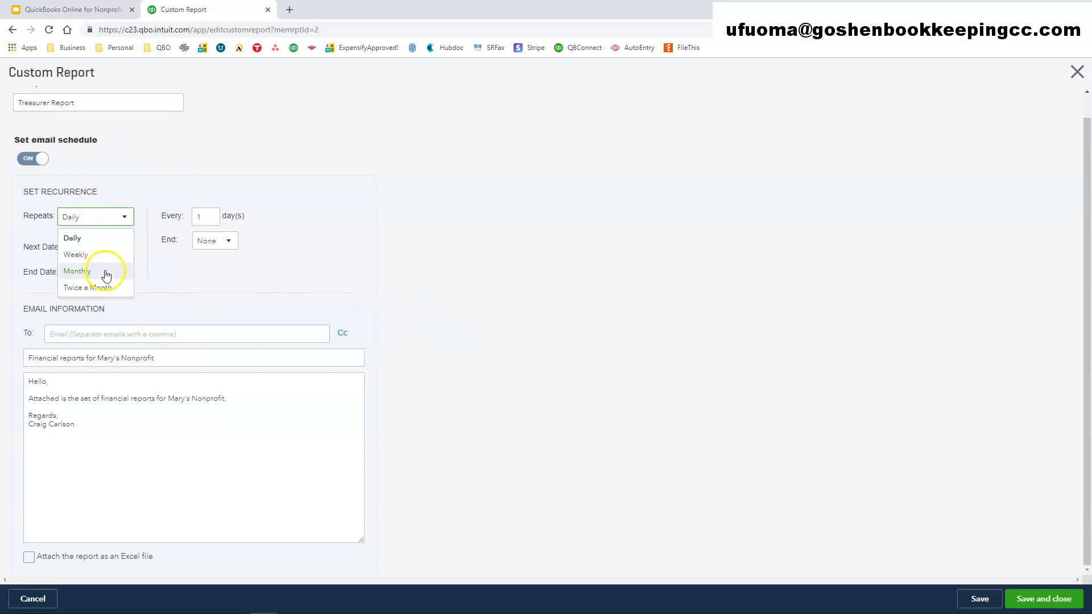
pyautogui.click(106, 276)
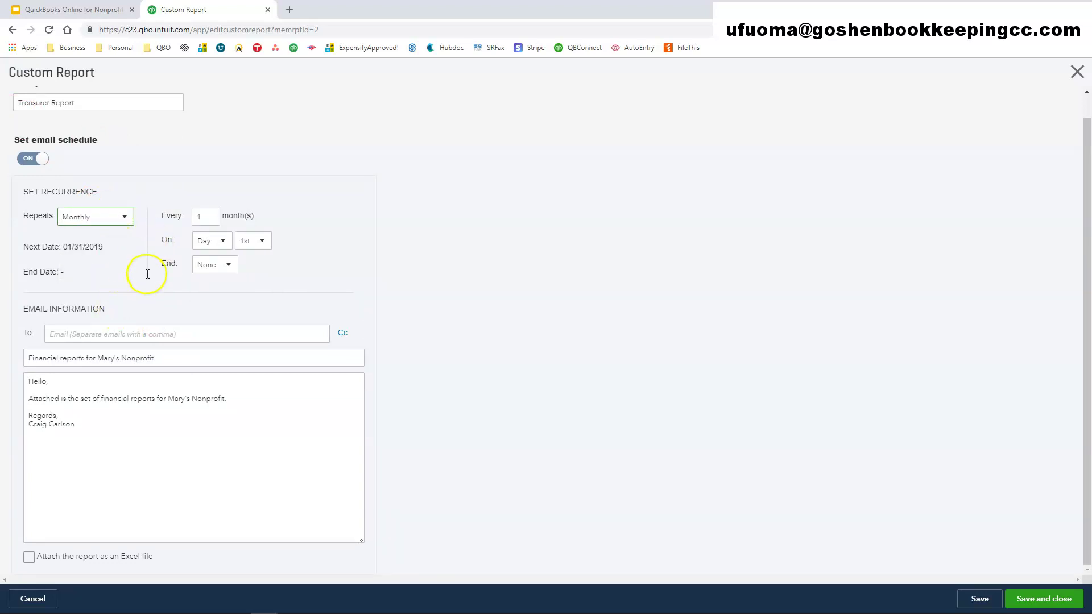
pyautogui.click(259, 240)
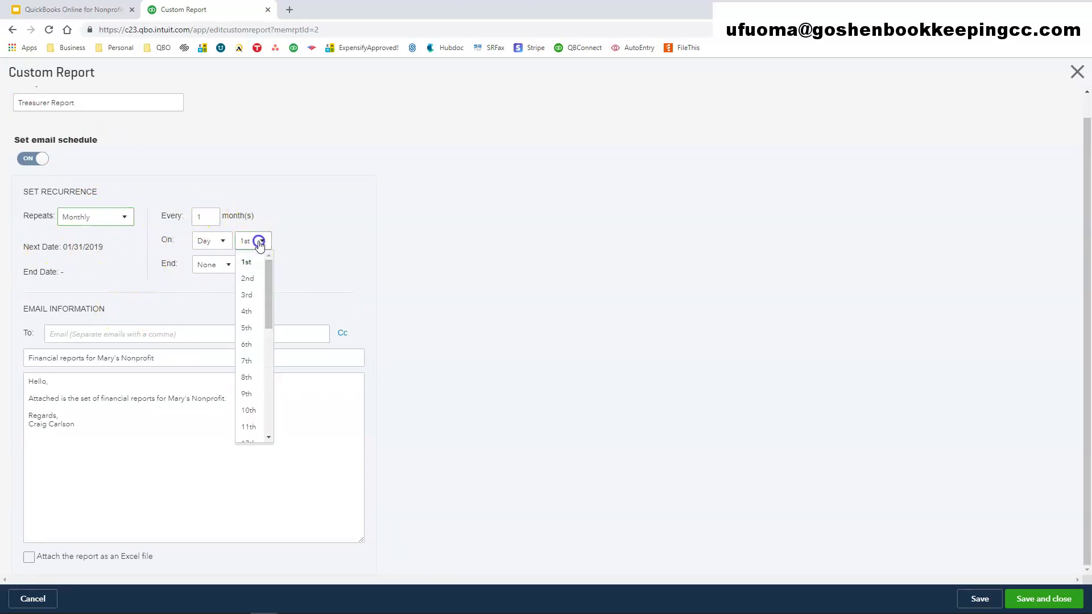
pyautogui.click(247, 409)
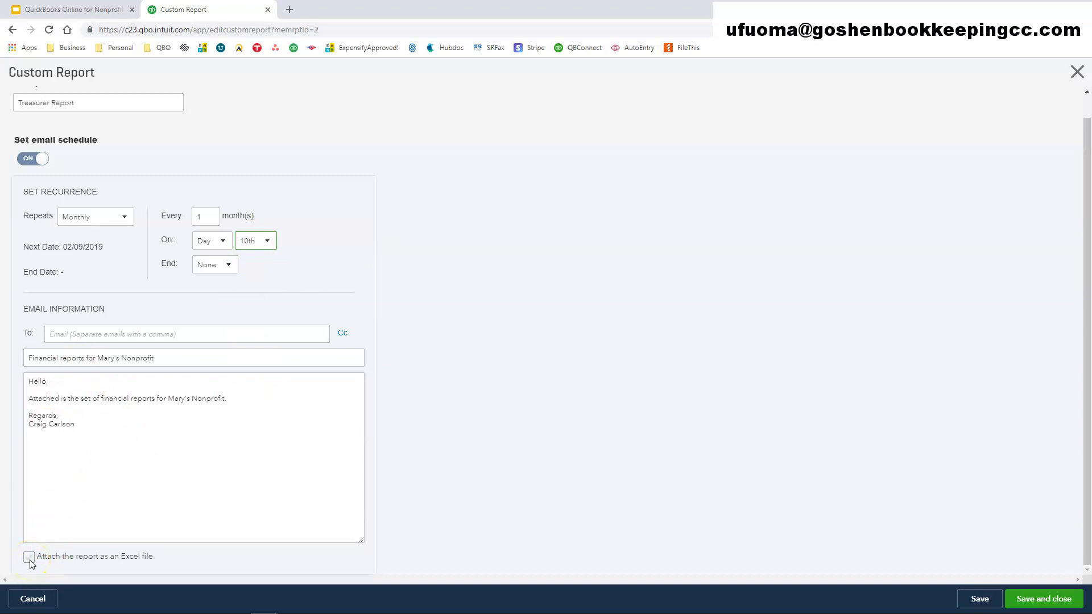
# - Add a Cc line and fill in the recipient and Cc e-mail addresses
pyautogui.click(80, 333)
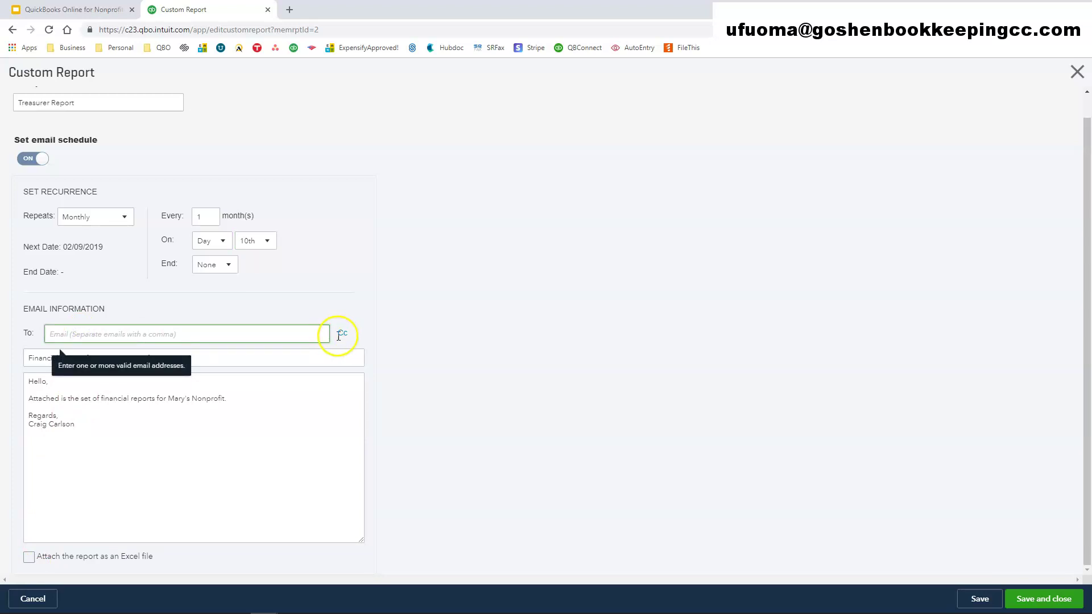
pyautogui.click(343, 333)
pyautogui.click(171, 357)
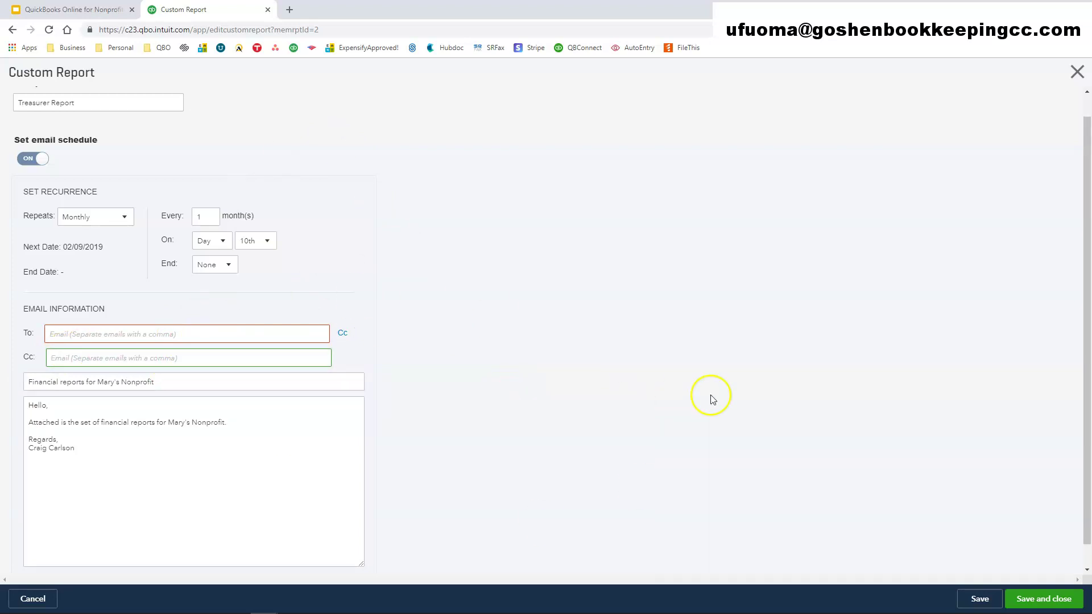
pyautogui.click(123, 332)
pyautogui.write('test@aol.com')
pyautogui.click(112, 358)
pyautogui.write('test@aol.com')
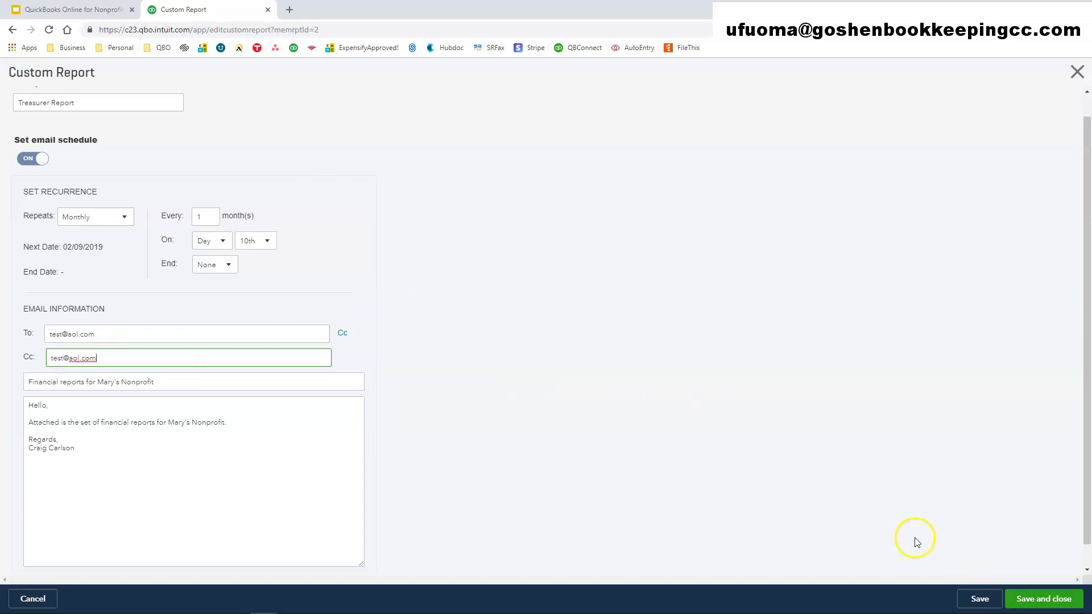
# - Save and close the Treasurer Report settings so it's listed as emailed Every Month
pyautogui.click(1039, 601)
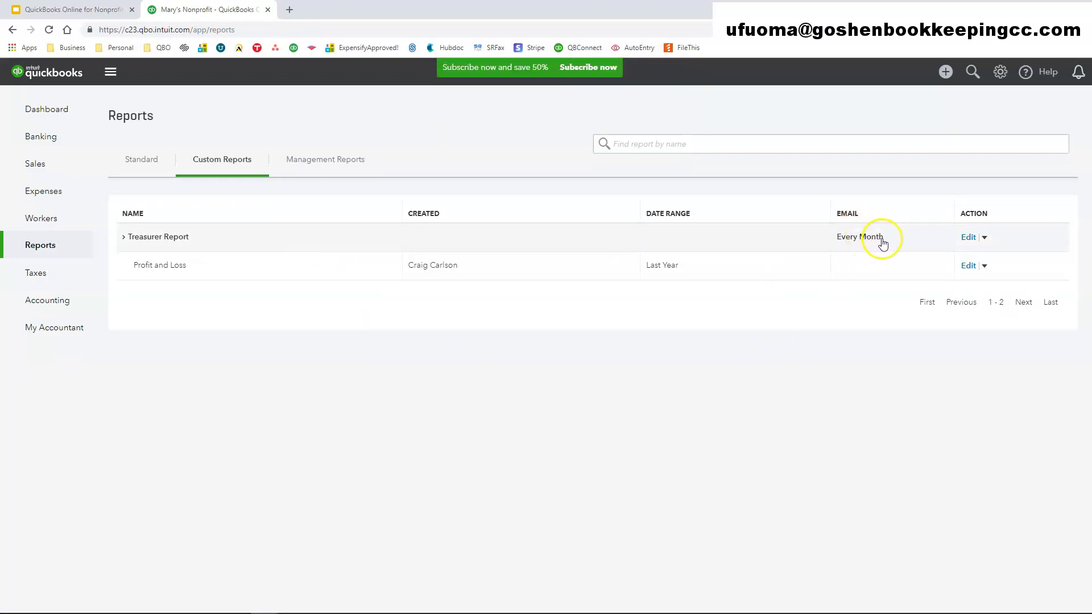
pyautogui.click(637, 402)
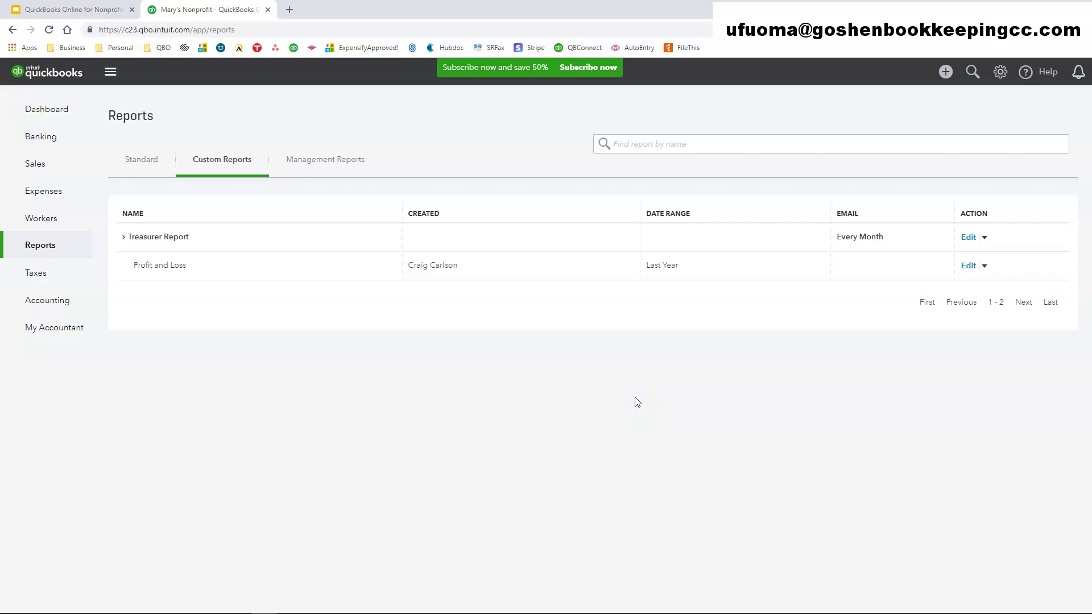